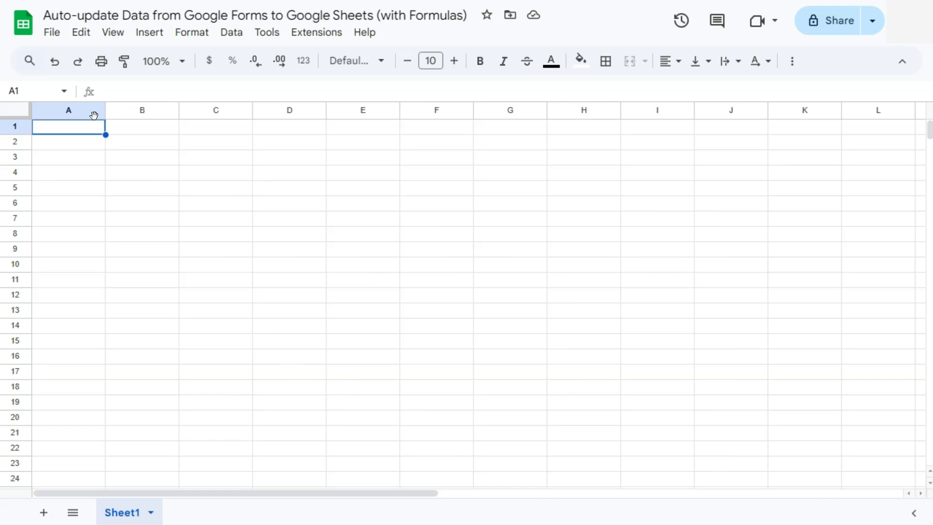
- Create a new Google Form linked to the blank spreadsheet from the Tools menu
left_click(263, 33)
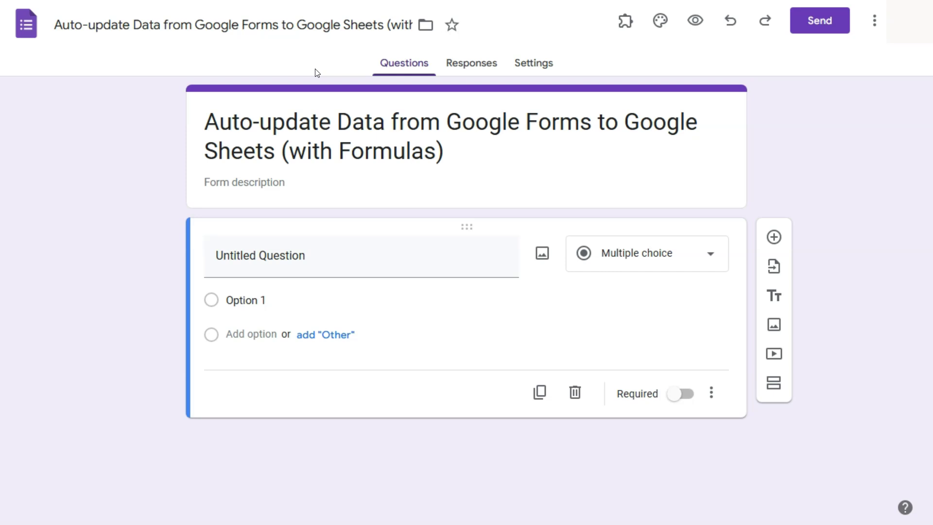
- Title the first question Name, make it required, and add a second question titled Product
left_click(304, 242)
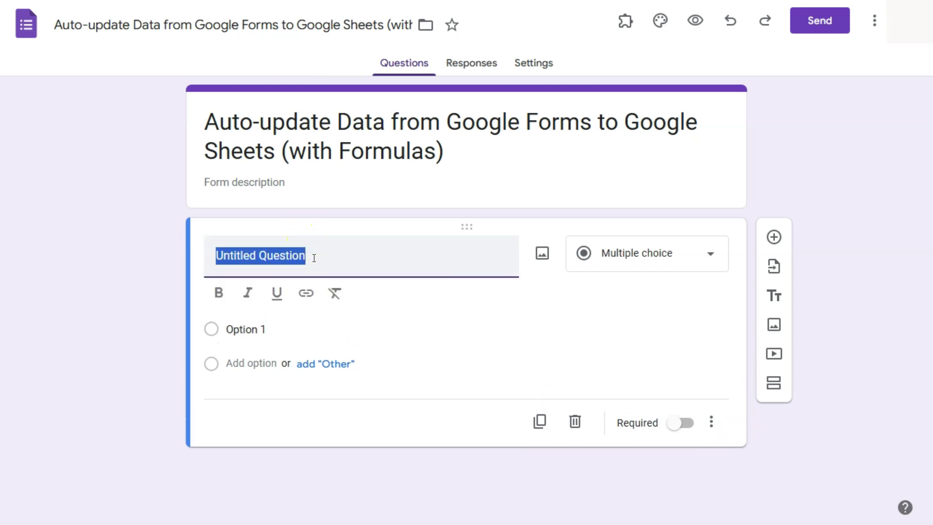
type("Name")
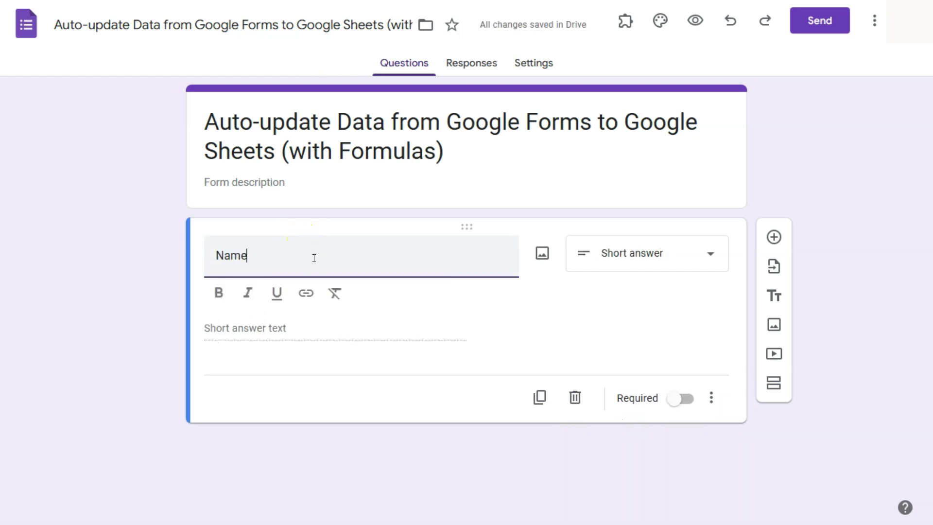
left_click(384, 237)
left_click(684, 396)
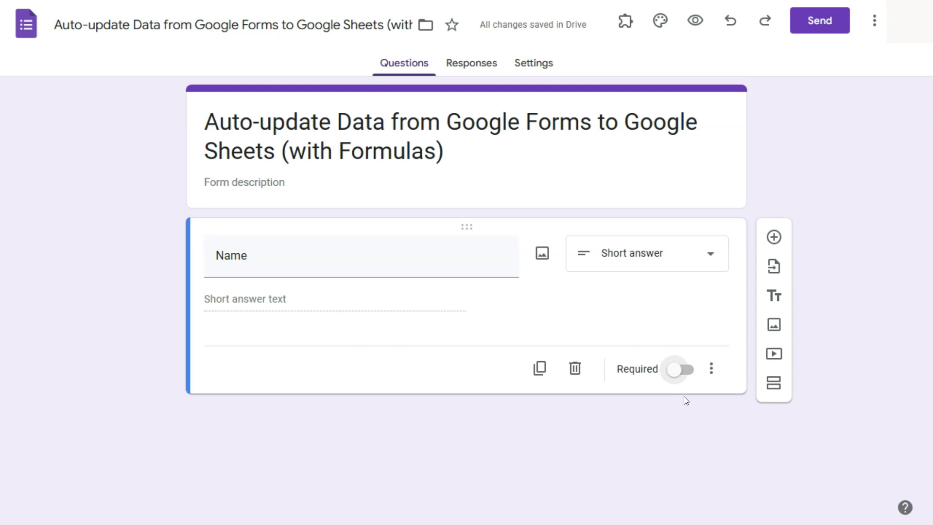
left_click(676, 374)
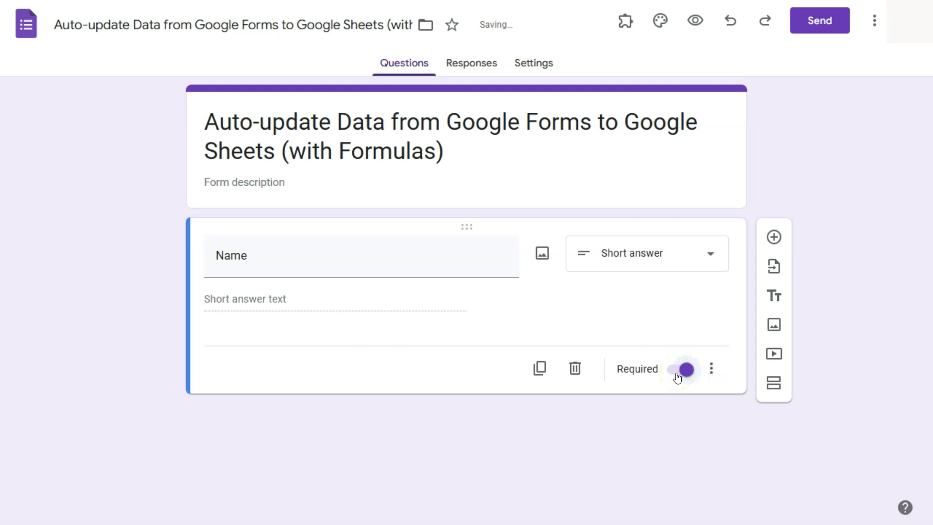
left_click(774, 237)
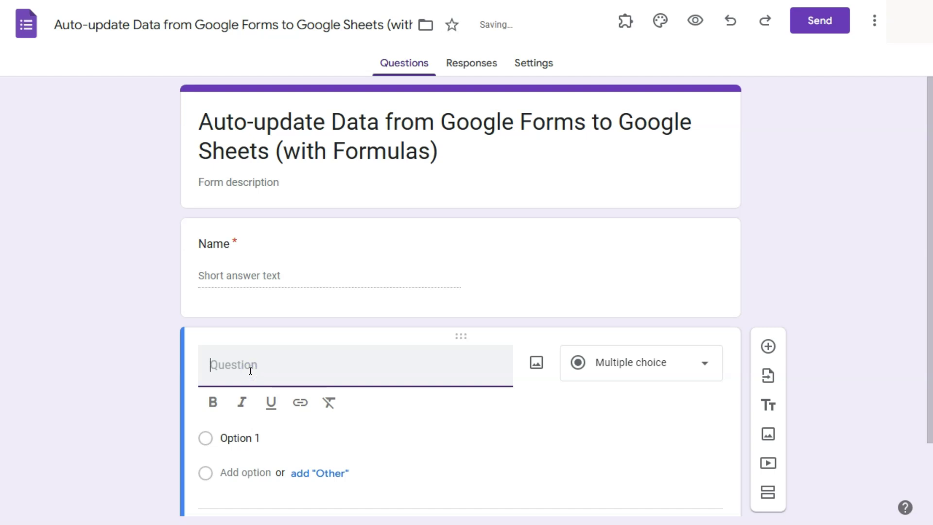
type("Product")
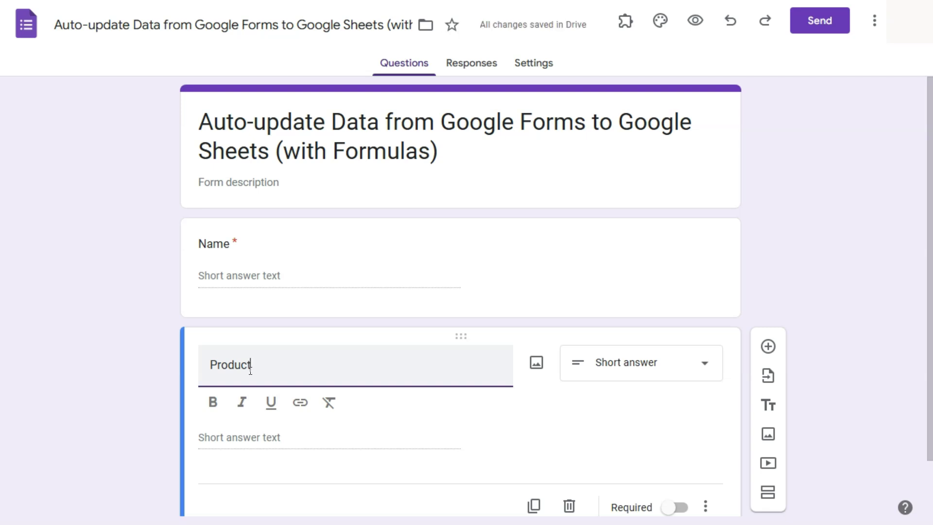
- Make Product a required dropdown with options Apple, Banana and Pear
left_click(646, 366)
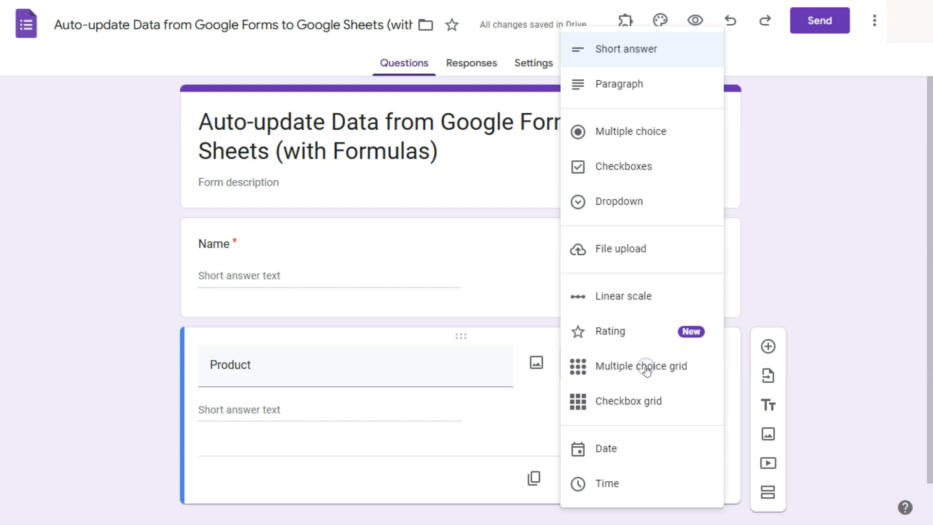
left_click(620, 202)
left_click(251, 407)
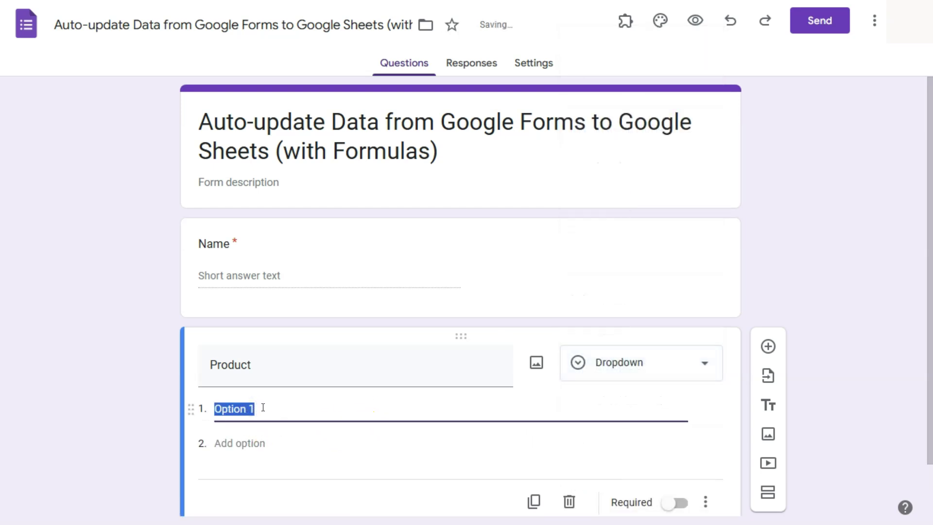
type("Apple")
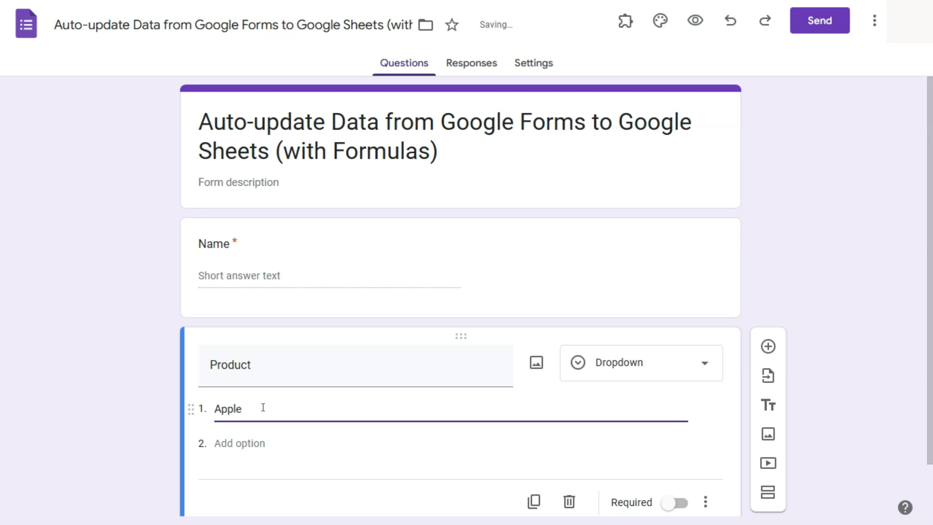
key("Return")
type("Banana")
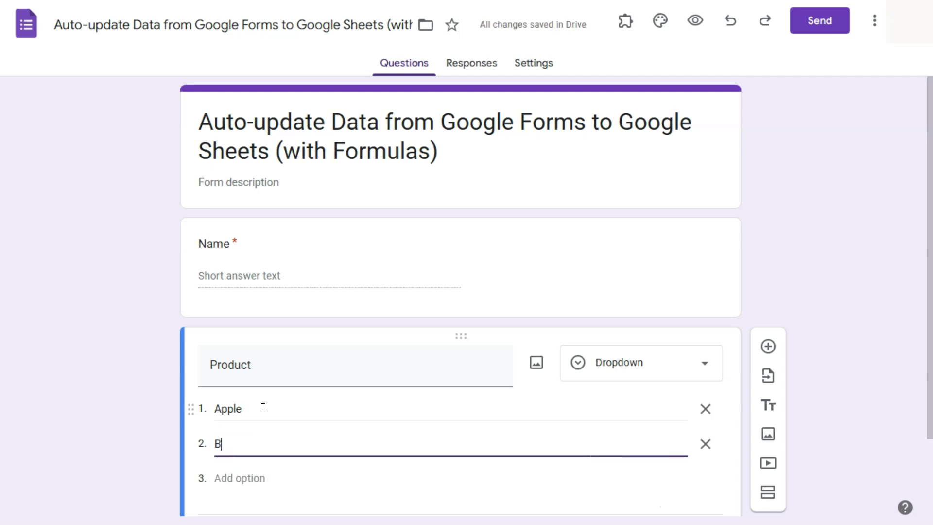
key("Return")
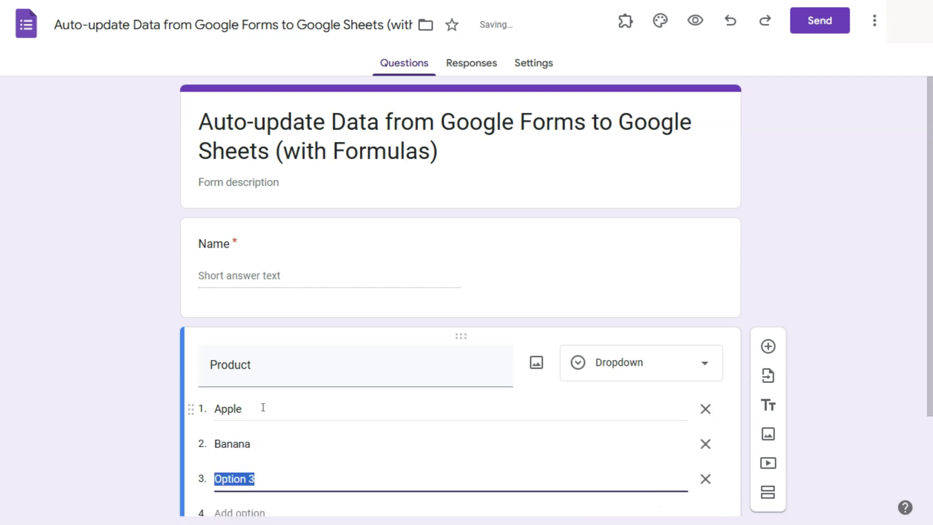
type("Pear")
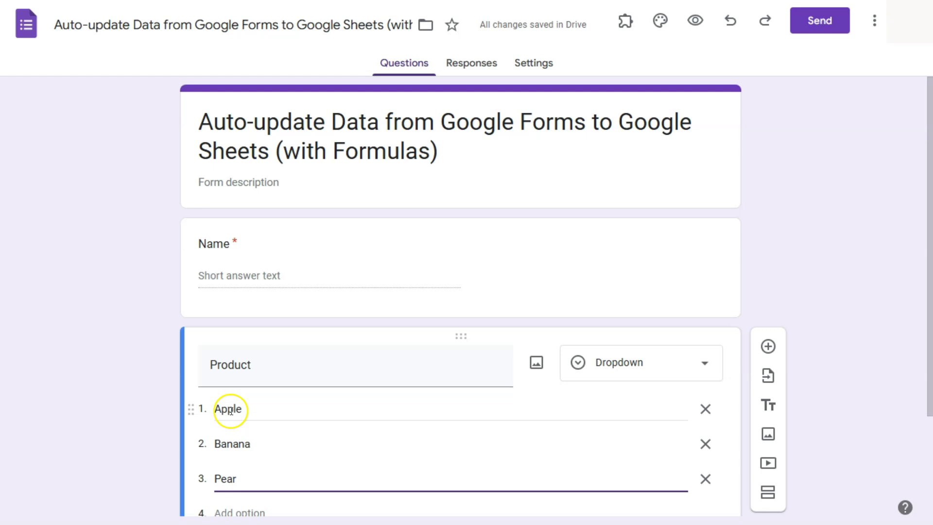
scroll(252, 466, "down", 3)
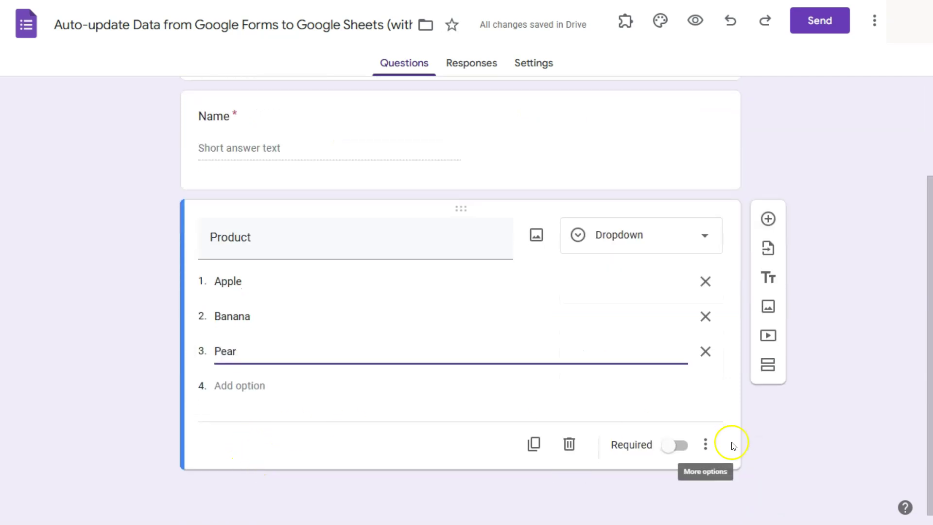
left_click(671, 449)
left_click(672, 449)
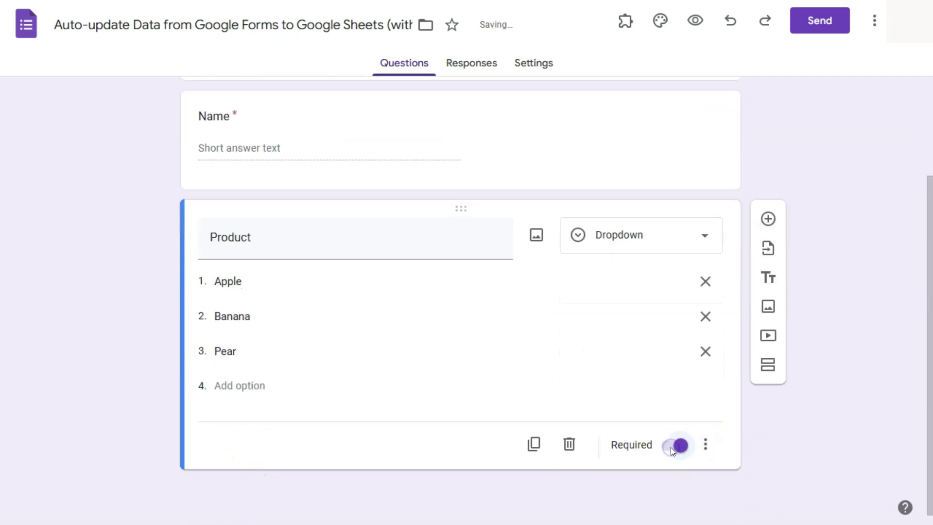
- Add a required short-answer question titled Quantity below Product
left_click(767, 218)
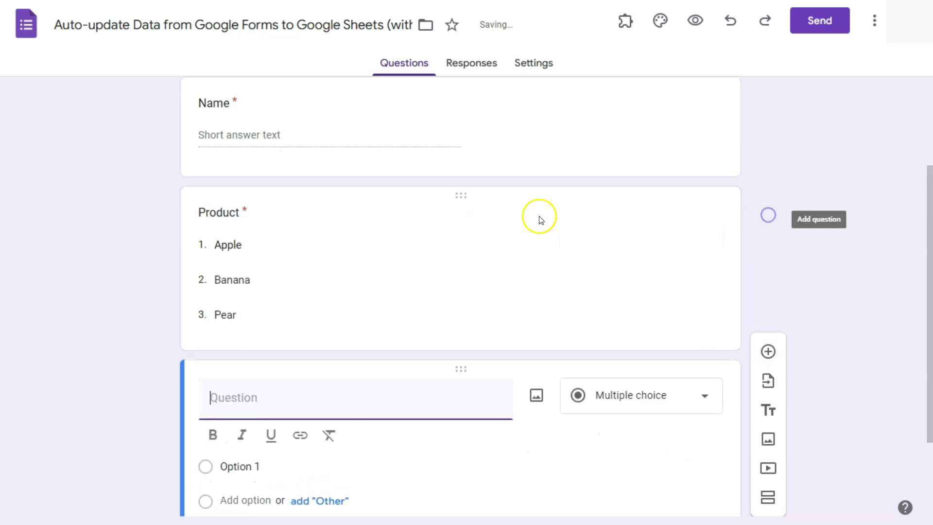
left_click(244, 397)
type("Quantity")
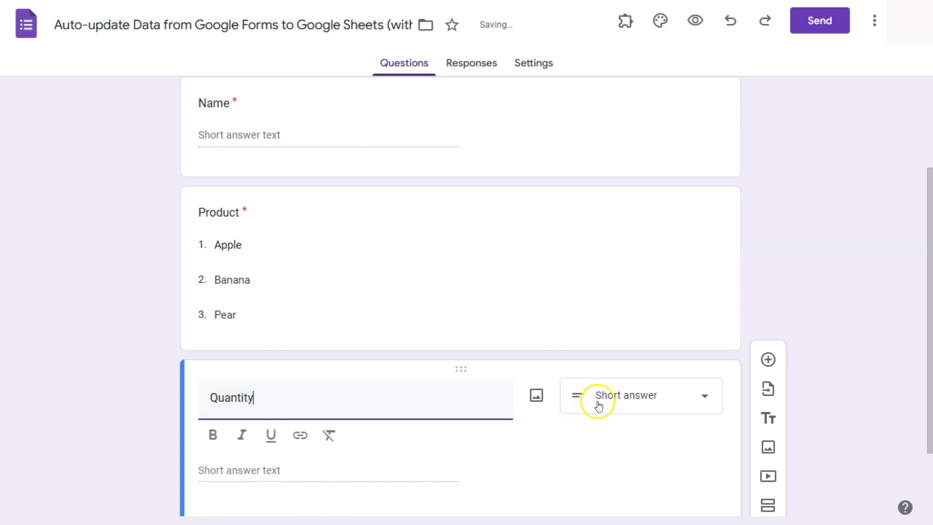
scroll(586, 442, "down", 2)
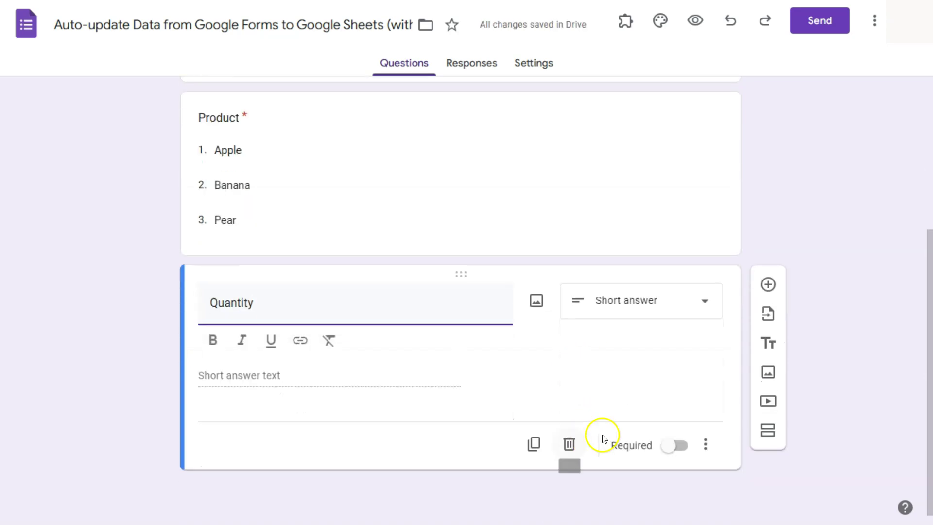
left_click(676, 446)
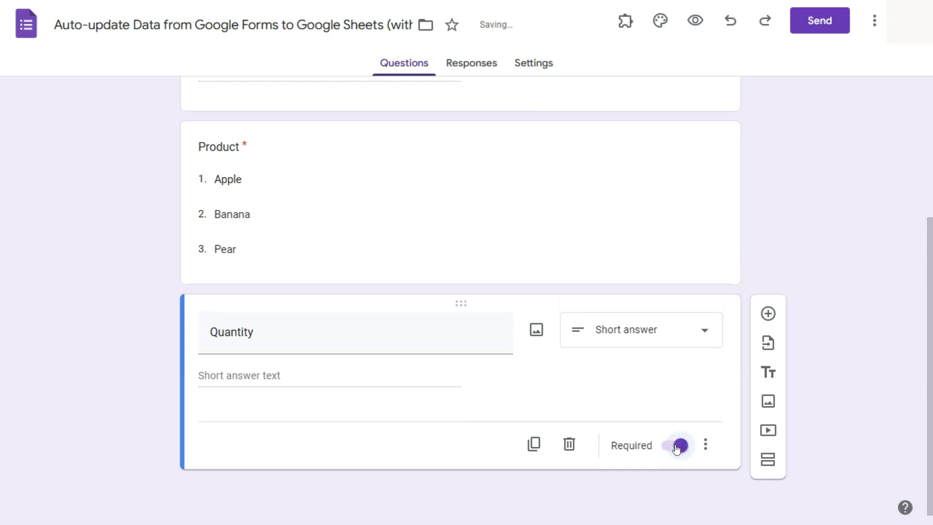
scroll(676, 446, "up", 4)
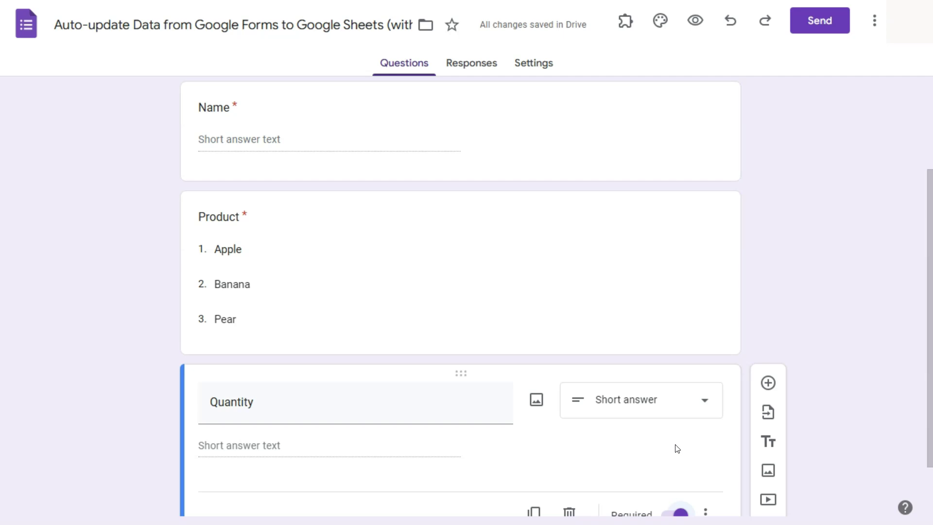
scroll(374, 366, "down", 4)
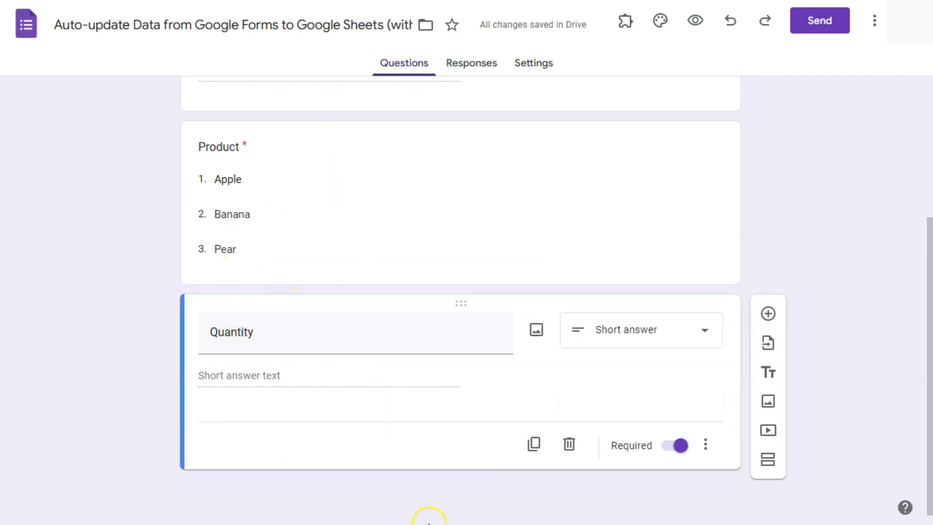
- Copy the form's shortened share link from the Send dialog, then close it
left_click(803, 20)
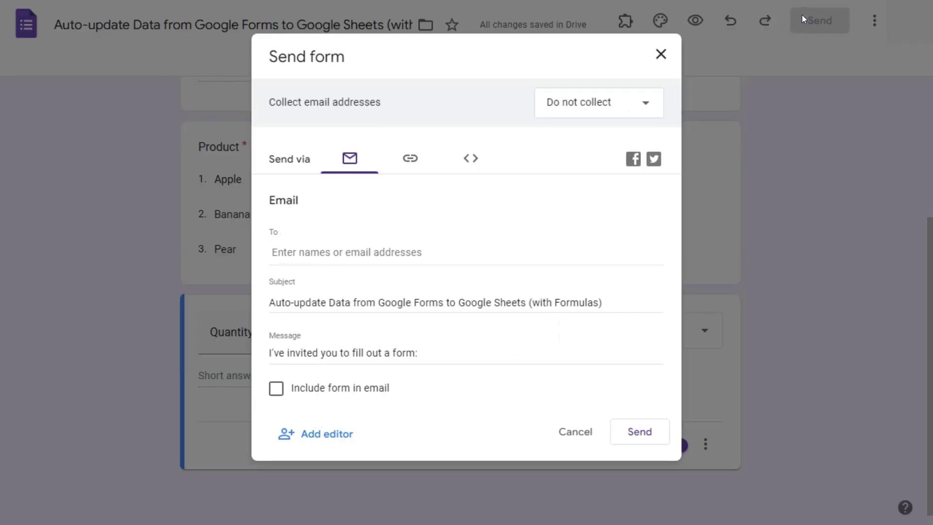
left_click(411, 163)
left_click(470, 160)
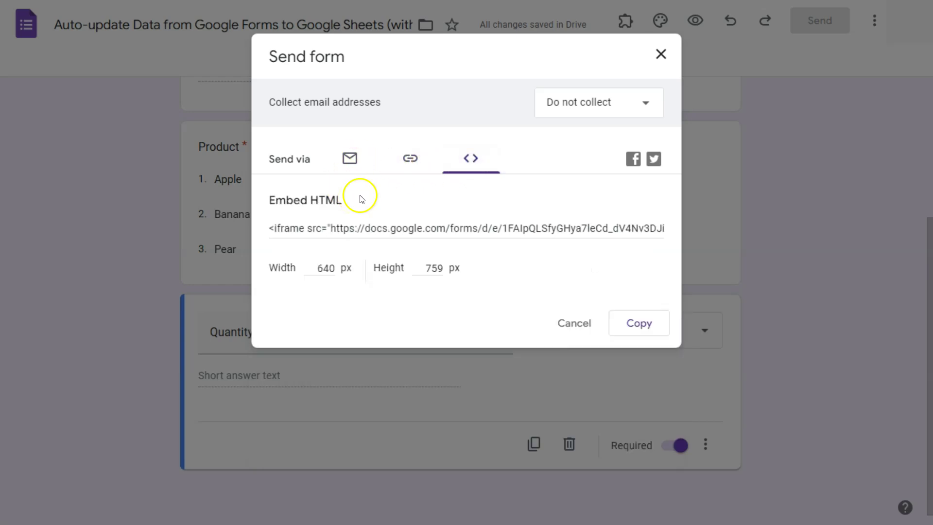
left_click(409, 160)
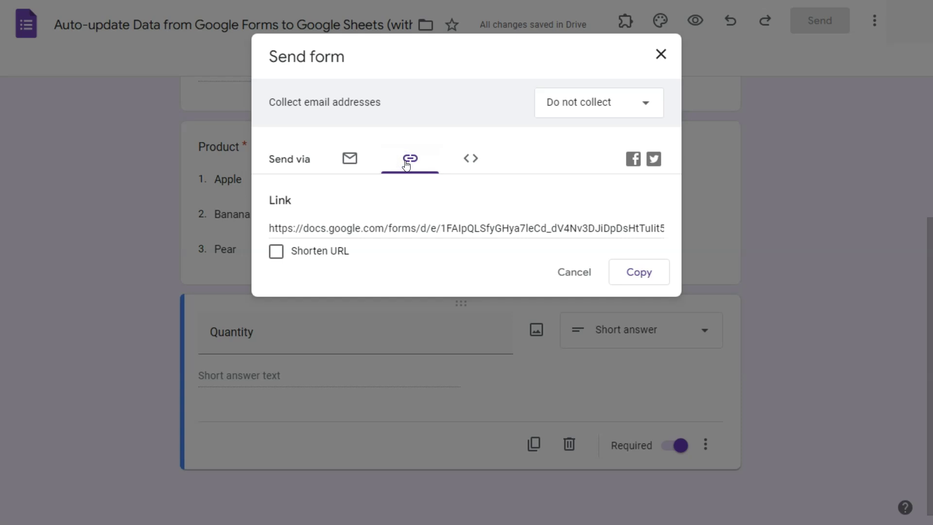
left_click(275, 252)
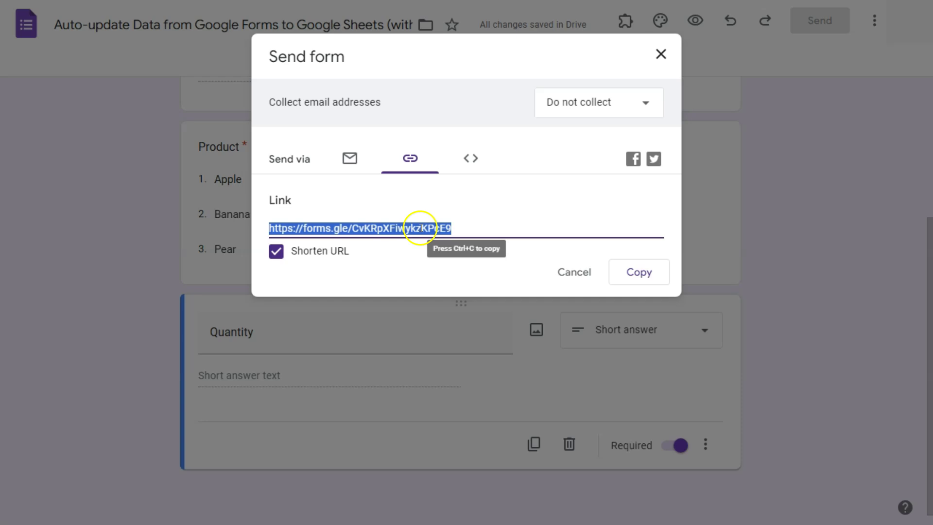
left_click(635, 273)
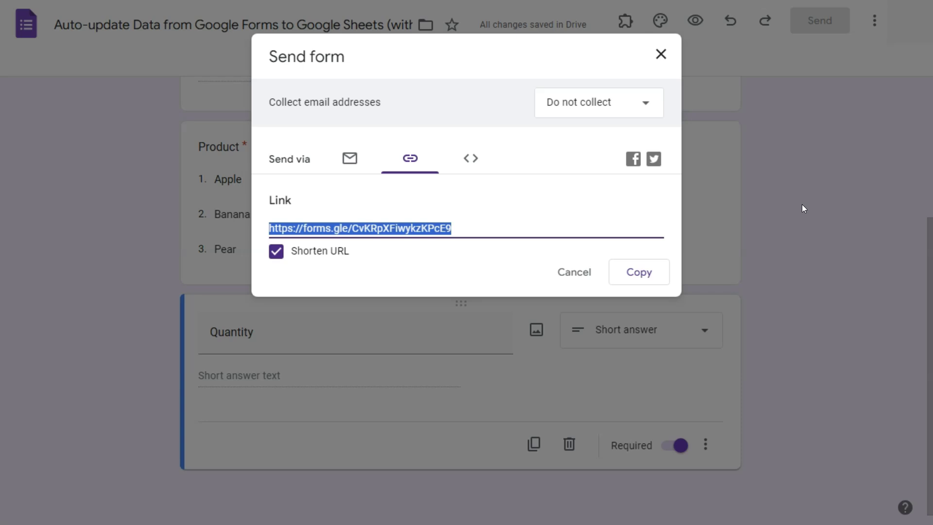
left_click(660, 55)
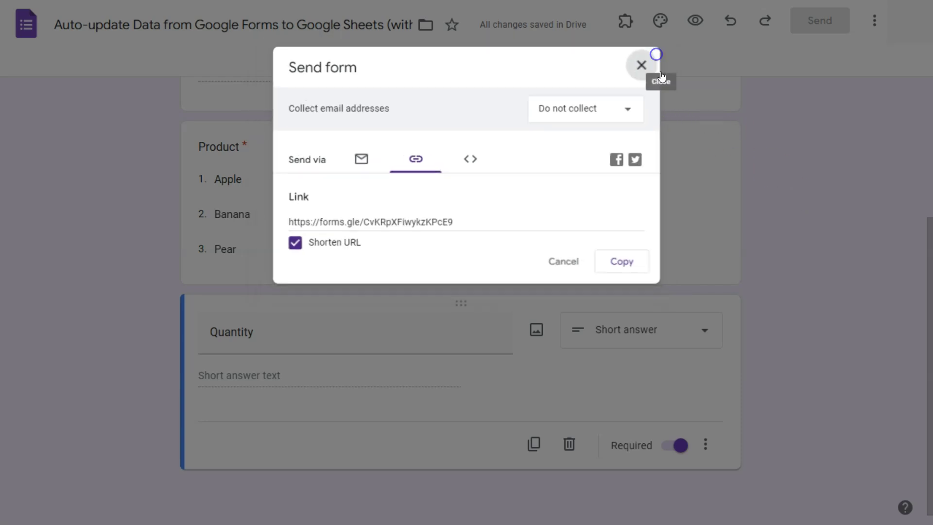
- In the live form, submit a response with a sample name, product Banana and quantity 15
scroll(682, 252, "up", 3)
scroll(682, 258, "up", 2)
scroll(682, 255, "down", 2)
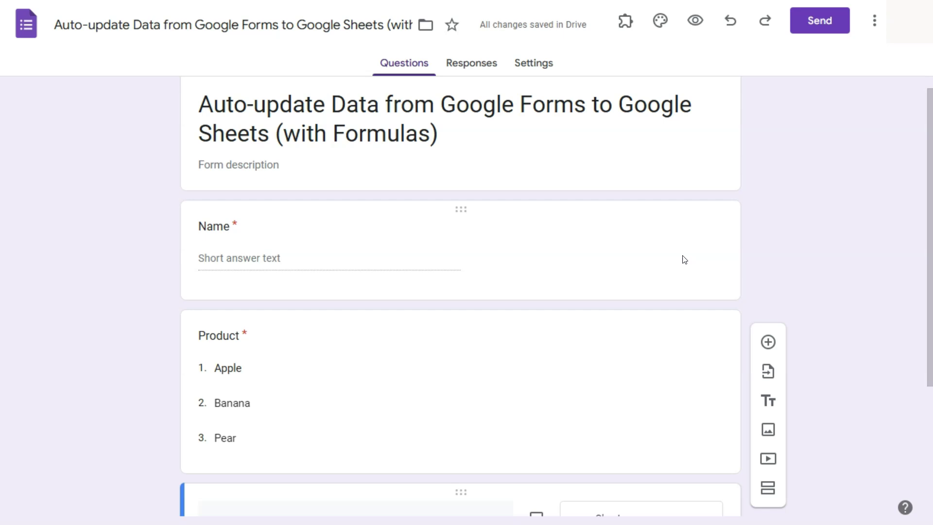
left_click(854, 197)
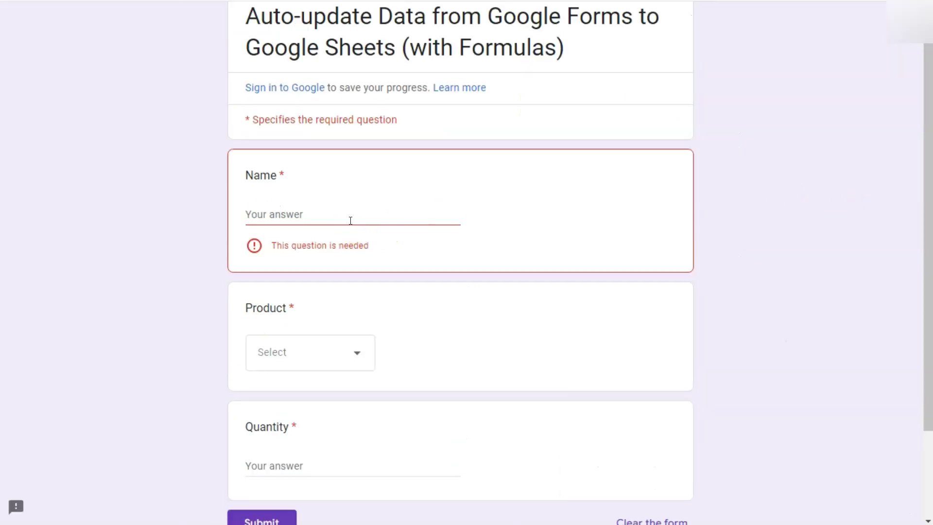
left_click(322, 216)
type("Samantha")
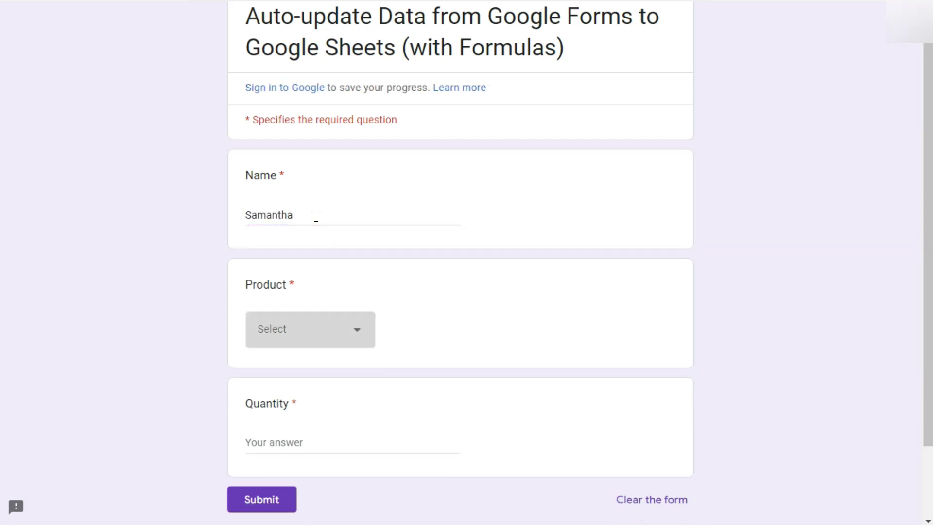
left_click(298, 329)
left_click(275, 410)
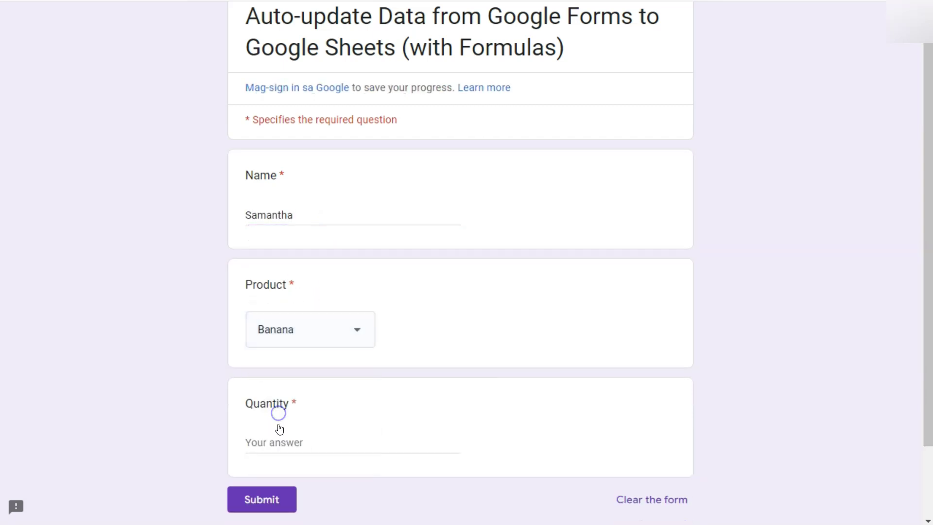
left_click(281, 441)
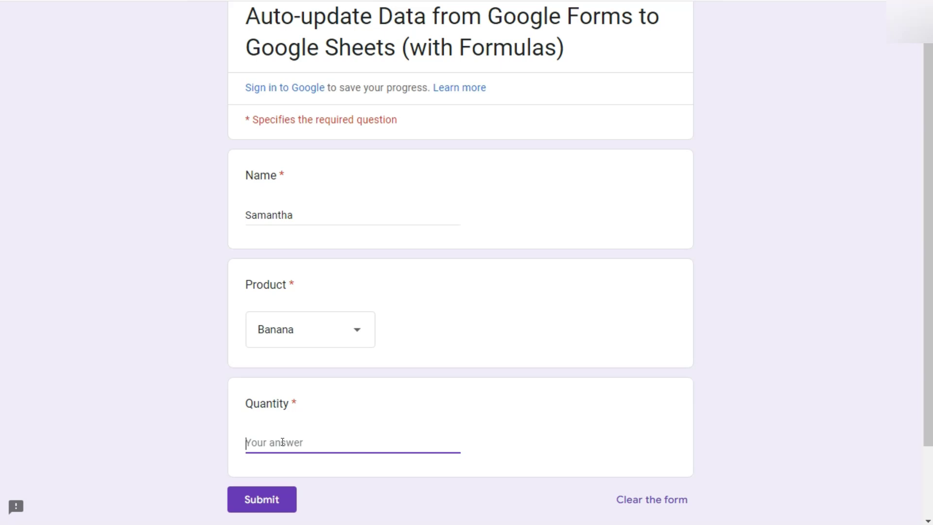
type("15")
left_click(272, 510)
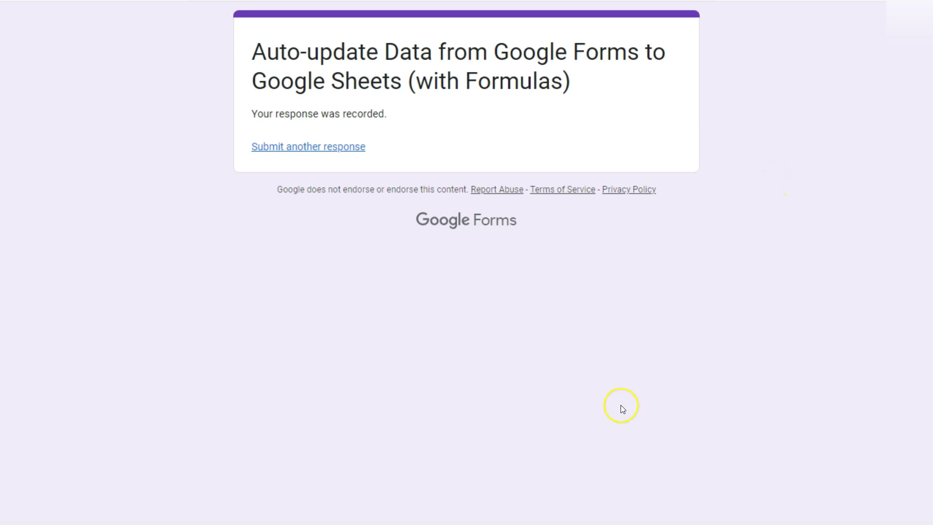
- Return to the linked spreadsheet and view the Banana order on the Form Responses 1 sheet
left_click(268, 515)
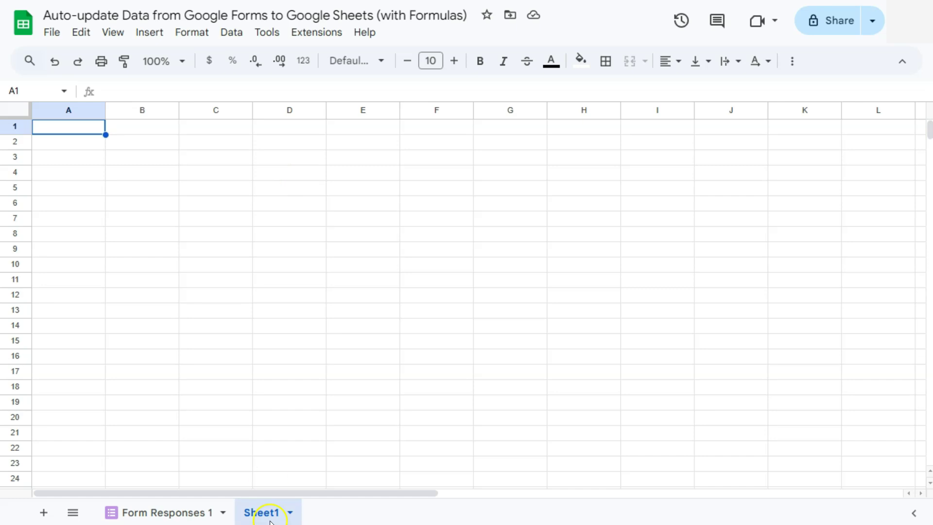
left_click(181, 512)
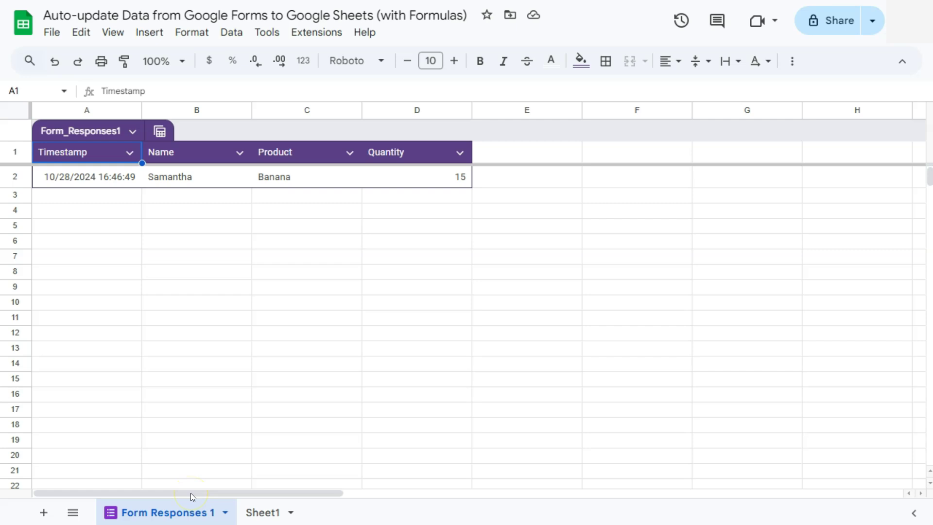
- Enter the header Price in E1 and Total in F1 of the responses table
left_click(501, 154)
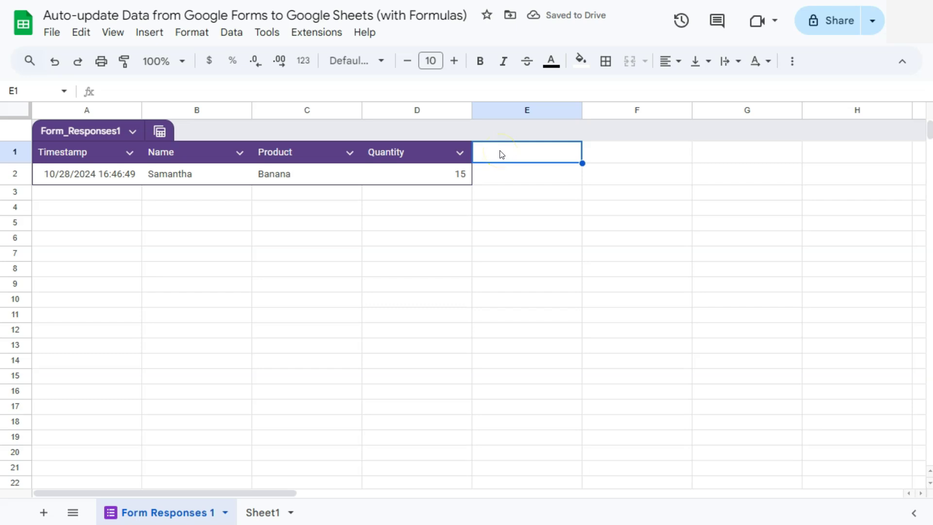
type("Price")
key("Return")
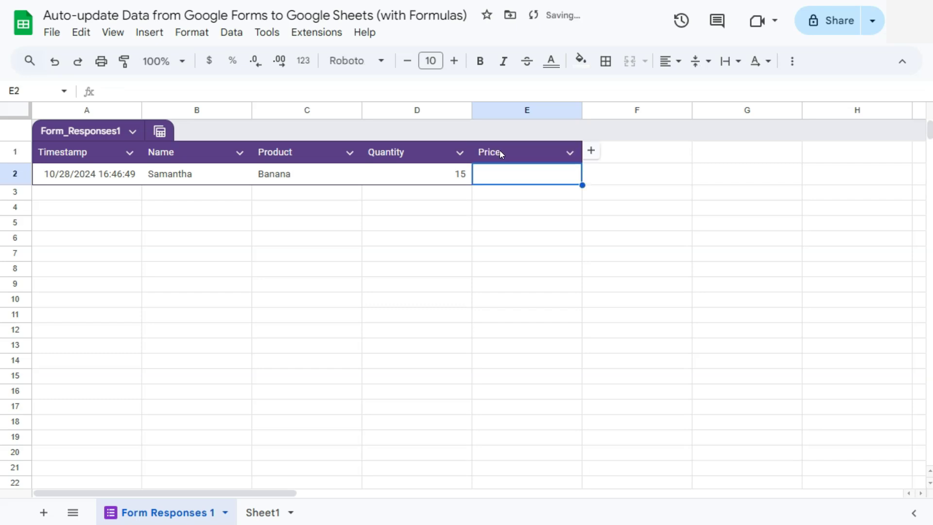
left_click(608, 150)
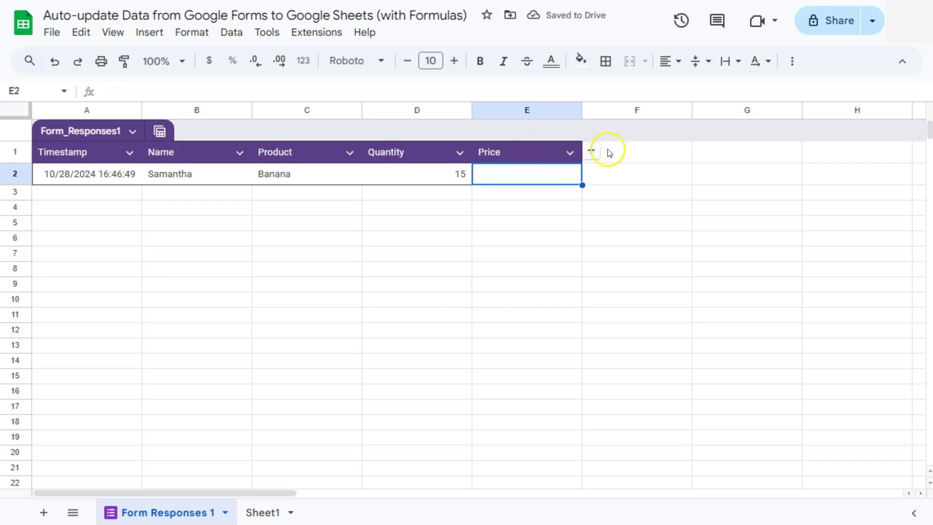
type("Total")
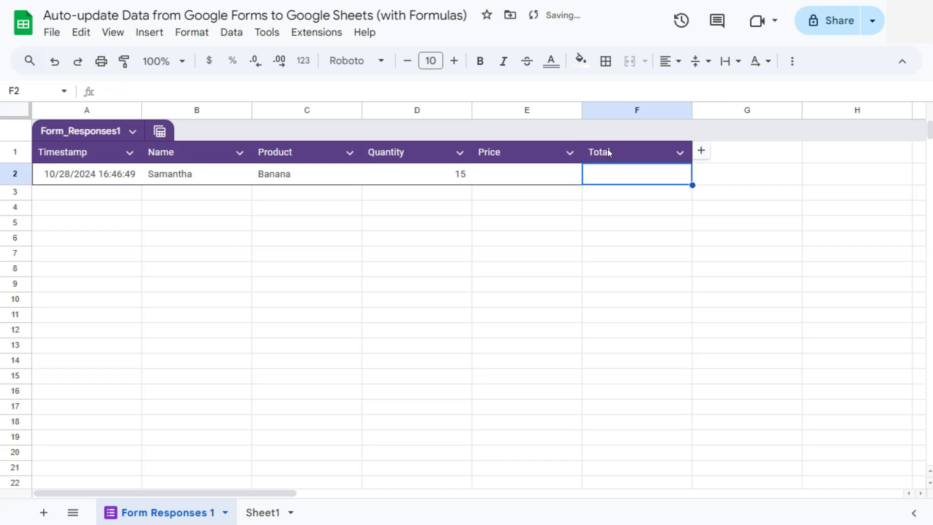
left_click(520, 175)
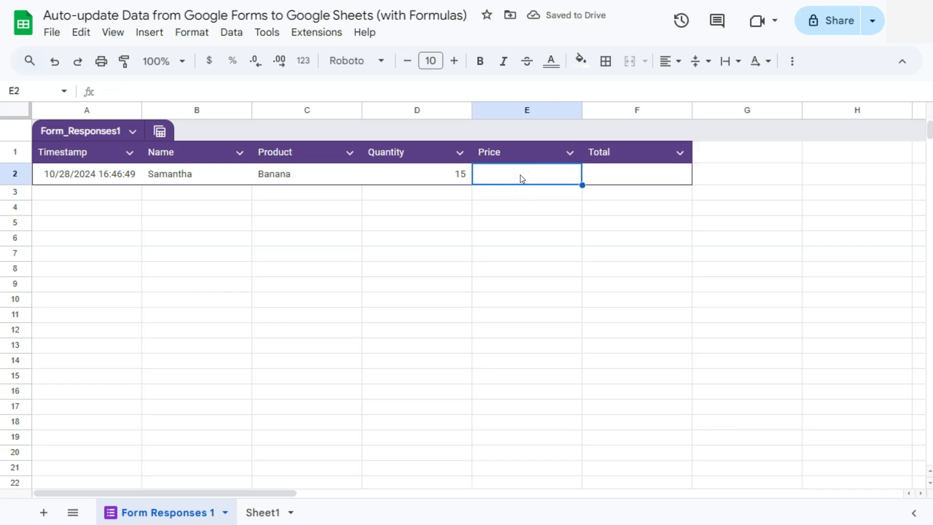
- On Sheet1, list the products Apple, Banana and Pear in A2:A4
left_click(257, 516)
left_click(82, 149)
type("Apple")
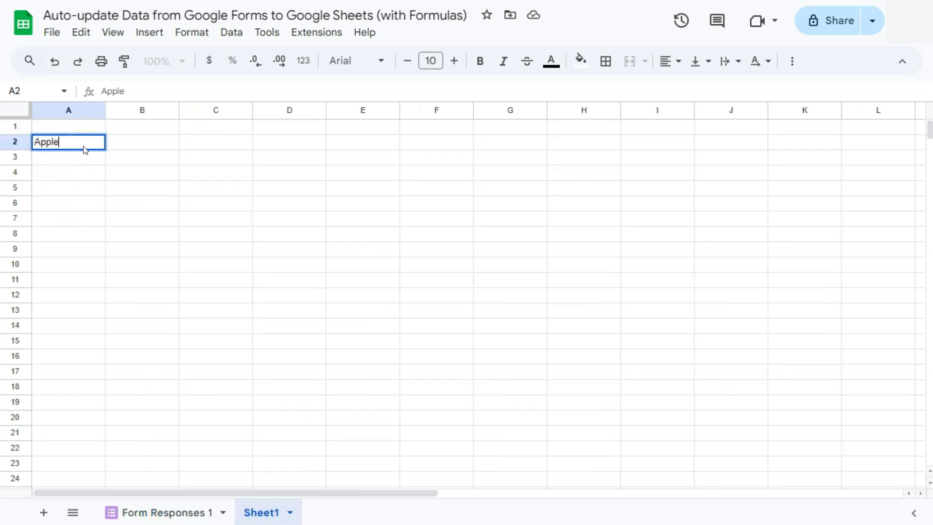
key("Return")
type("Banna")
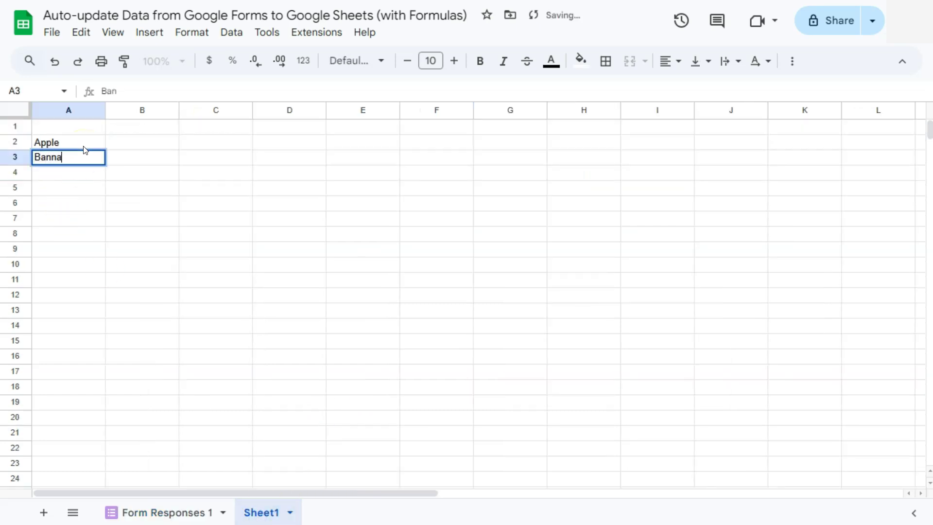
key("BackSpace")
key("BackSpace")
key("BackSpace")
key("BackSpace")
key("BackSpace")
type("Banana")
key("Return")
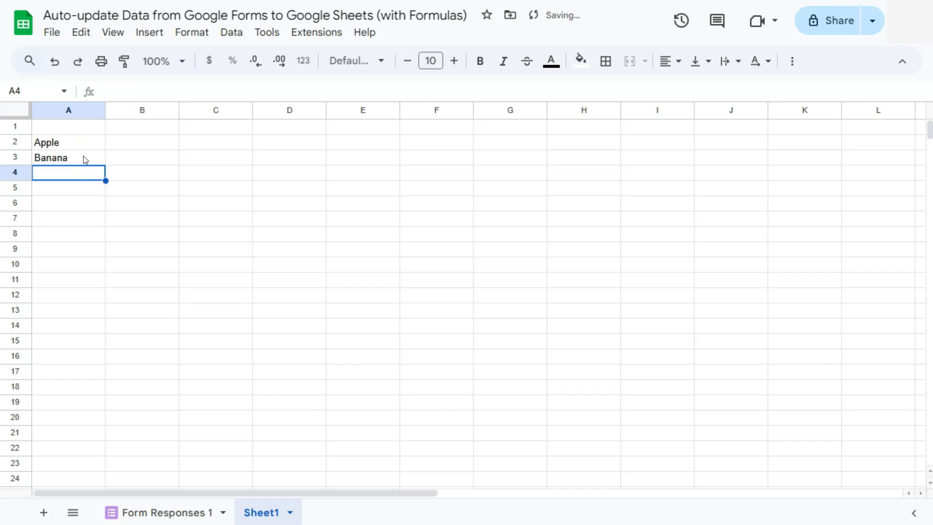
type("Pear")
key("Return")
- Enter the prices 2, 3 and 4 in B2:B4
left_click(136, 150)
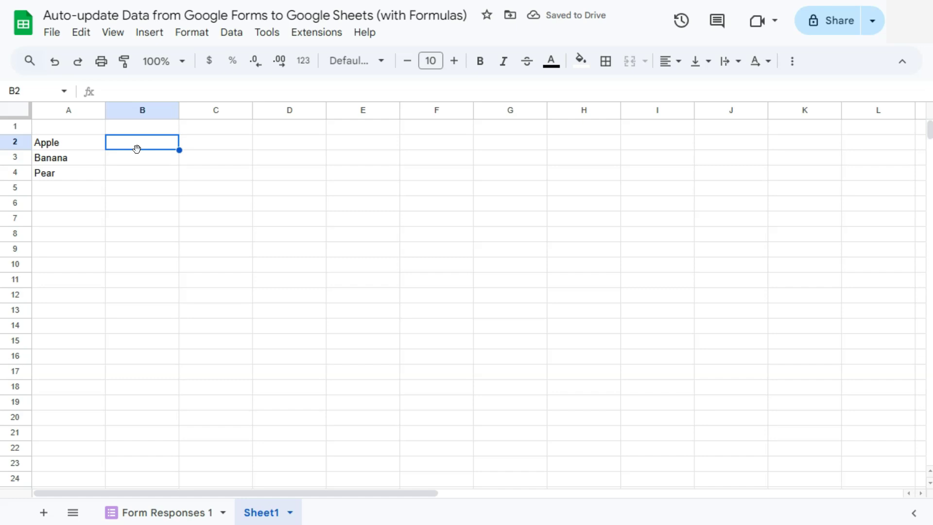
type("2")
key("Return")
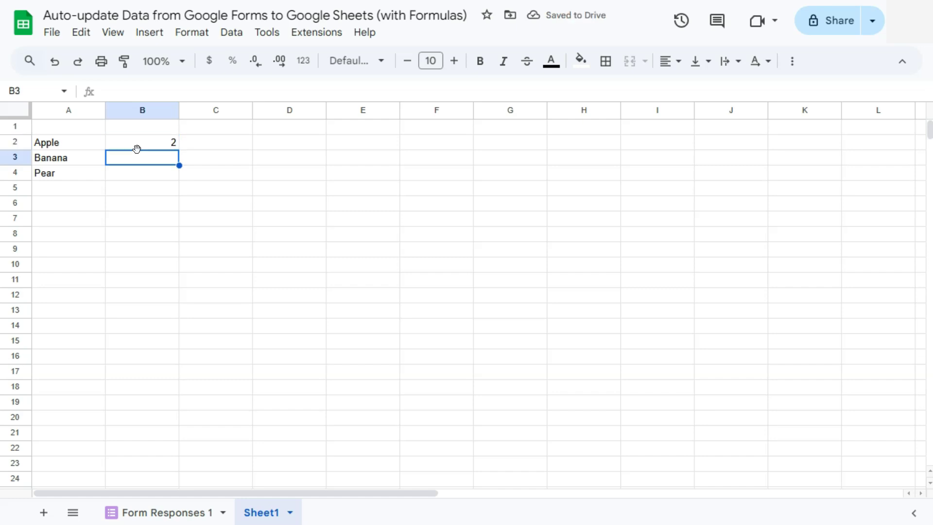
type("3")
key("Return")
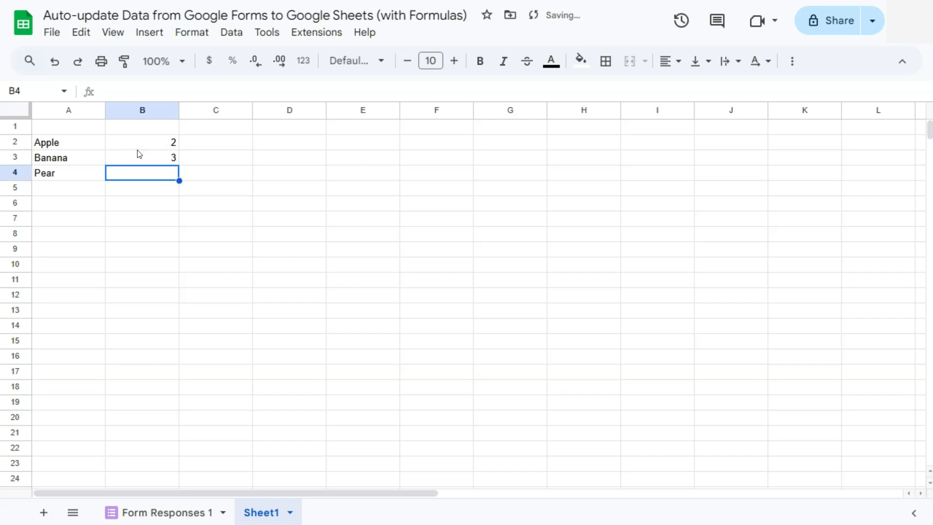
type("4")
- Add Product and Price headers and convert A1:B4 into a table
left_click(86, 125)
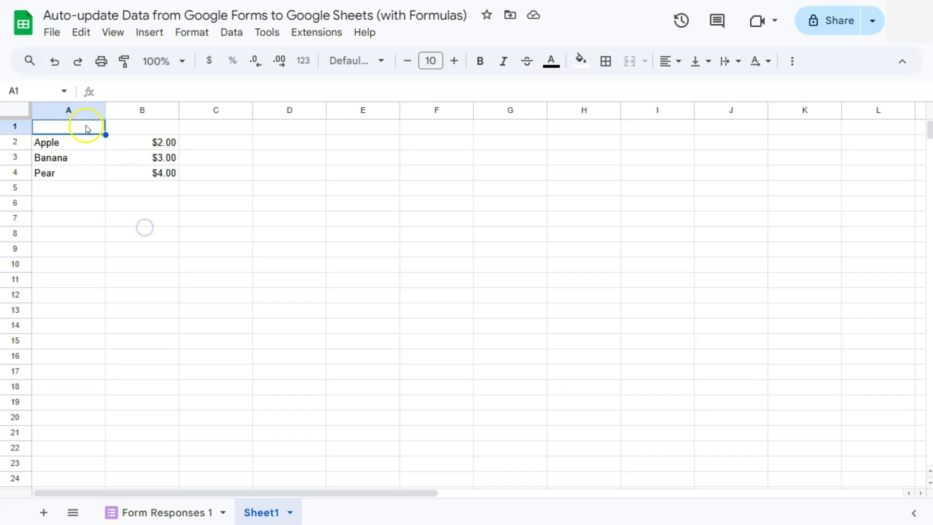
type("Product")
key("Tab")
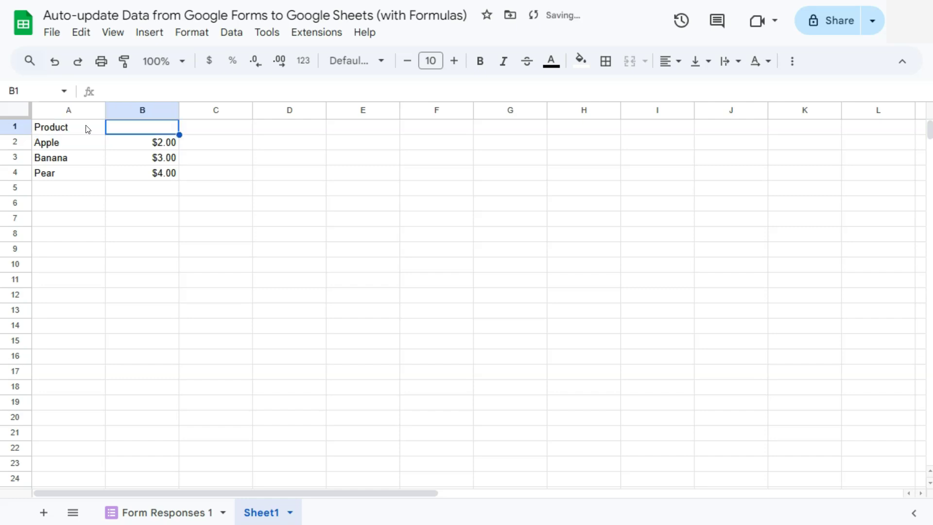
type("Price")
left_click_drag(86, 127, 136, 175)
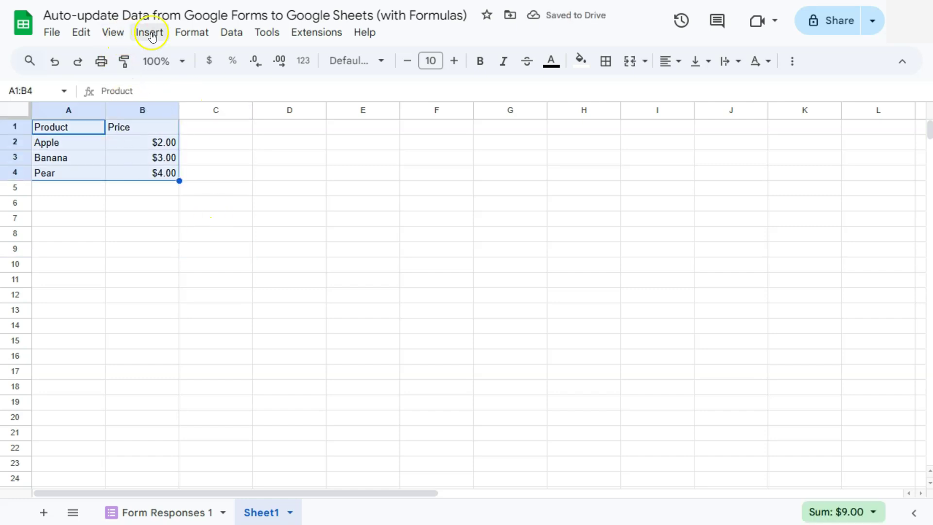
left_click(186, 31)
left_click(235, 280)
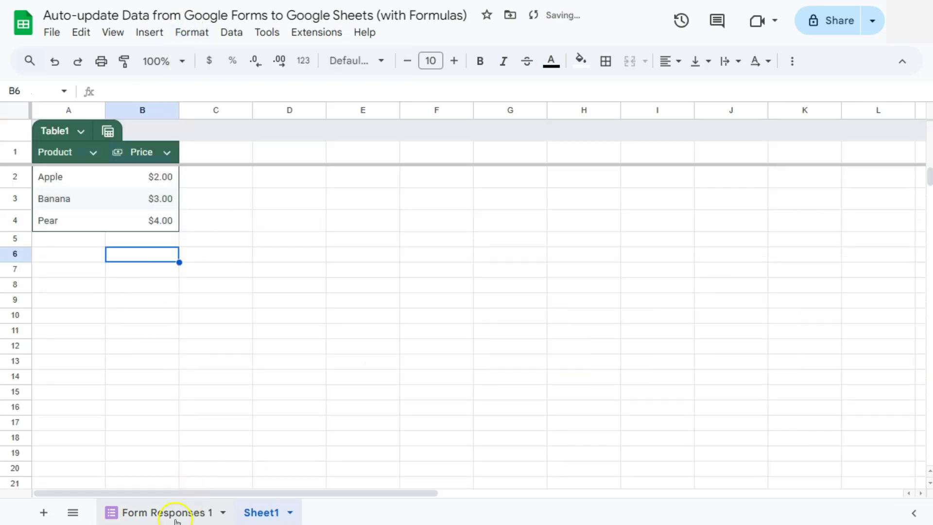
- In E2, enter an XLOOKUP matching each response's Product against Table1's Product and Price columns
left_click(164, 512)
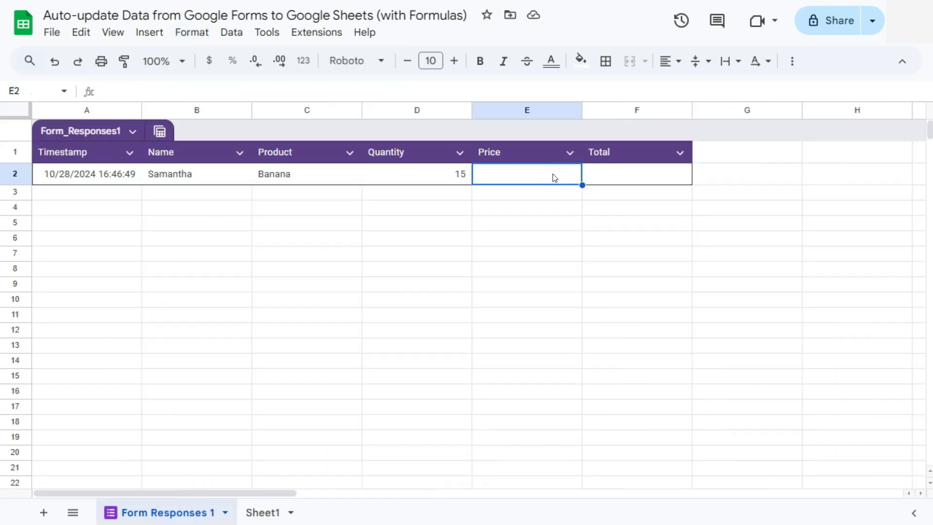
left_click(254, 512)
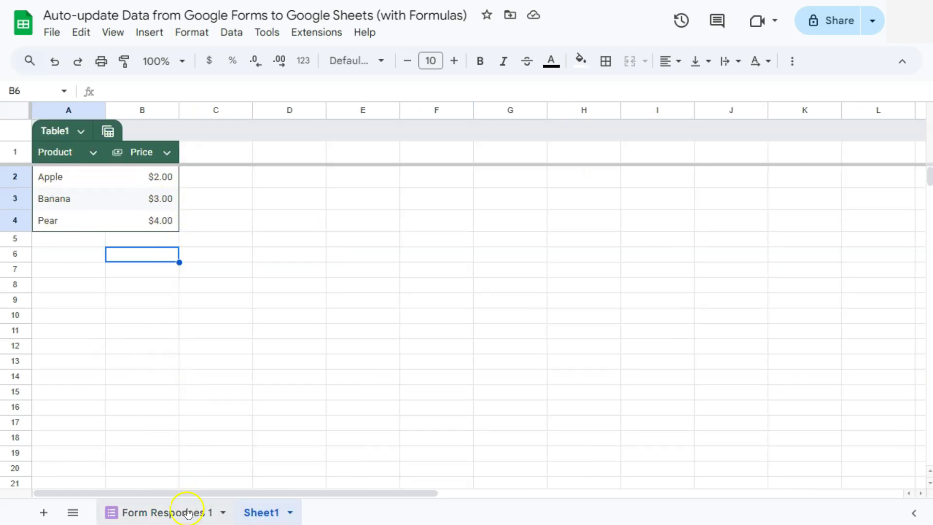
left_click(167, 513)
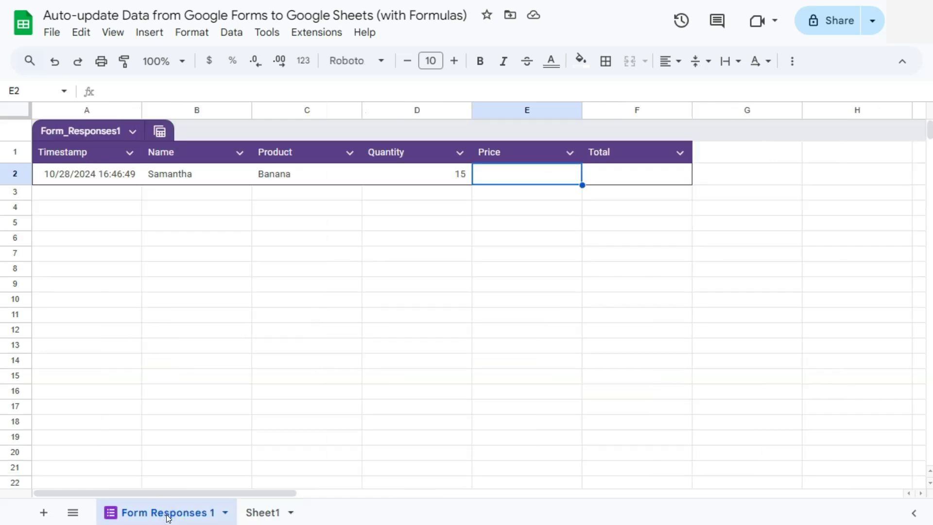
left_click(510, 177)
type("=xloo")
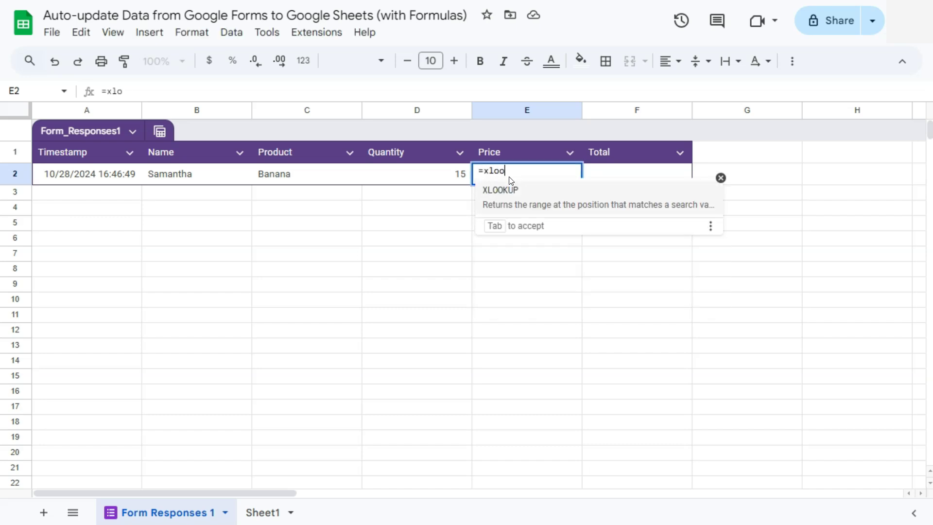
left_click(510, 194)
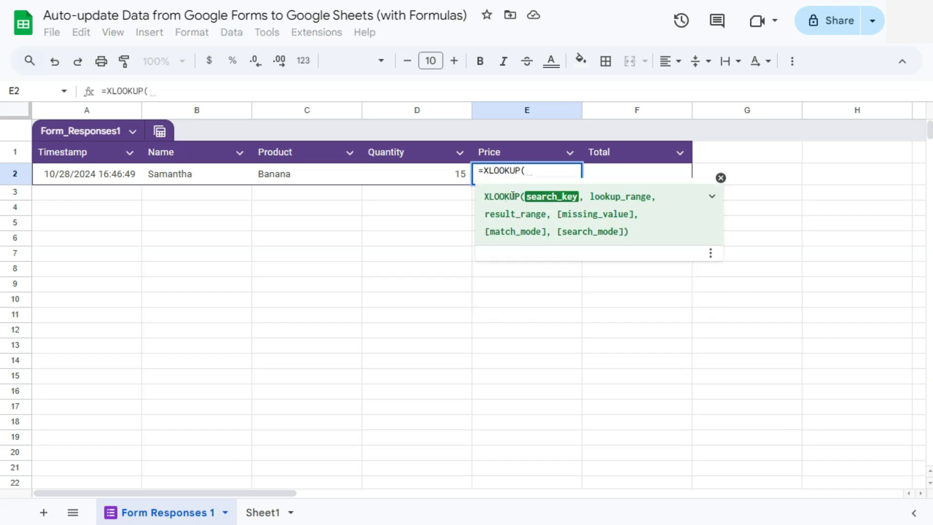
left_click(289, 175)
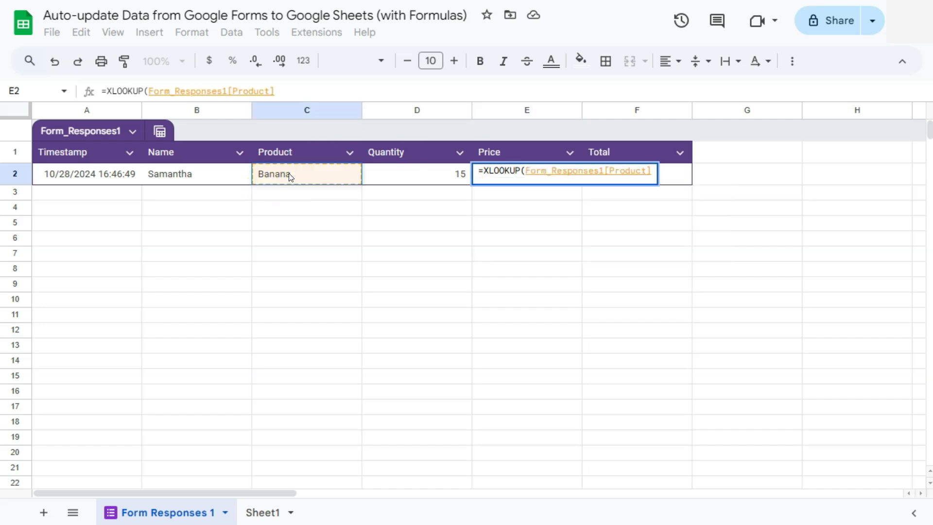
type(",")
left_click(263, 512)
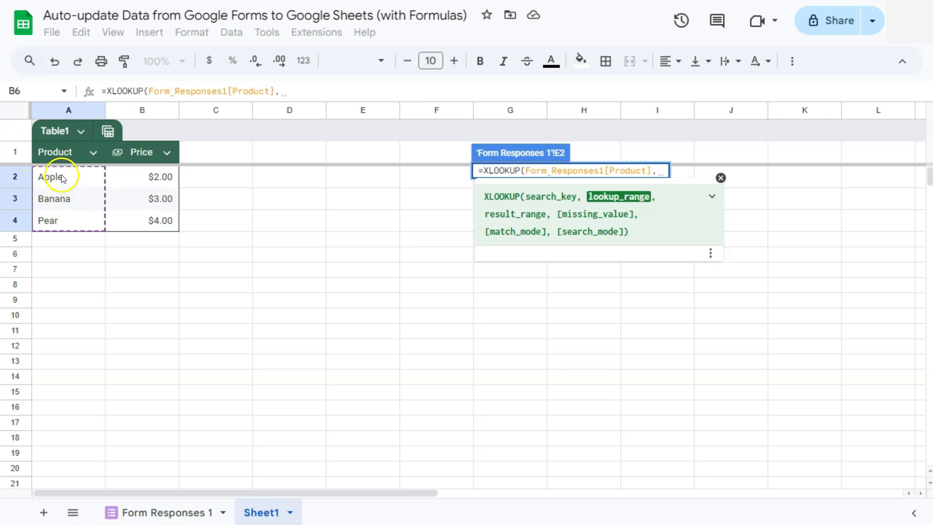
left_click_drag(62, 177, 65, 226)
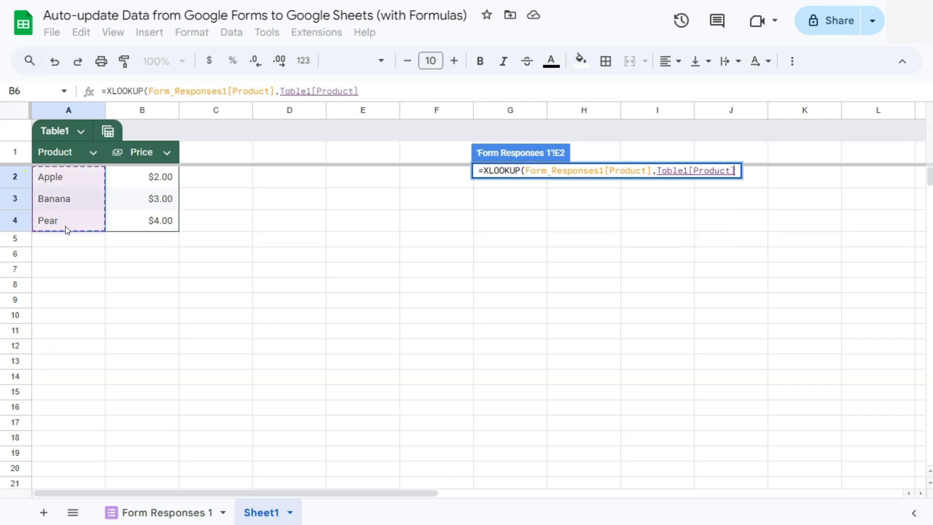
type(",")
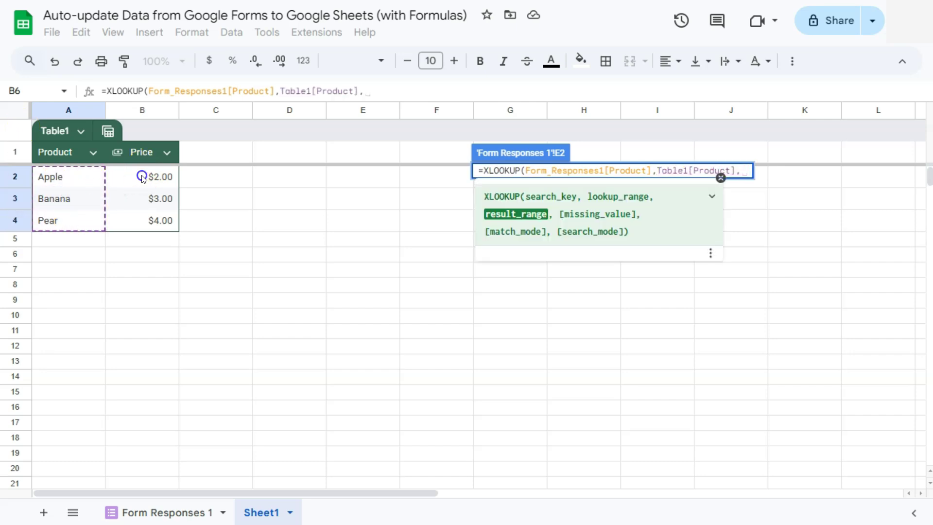
left_click_drag(141, 176, 142, 222)
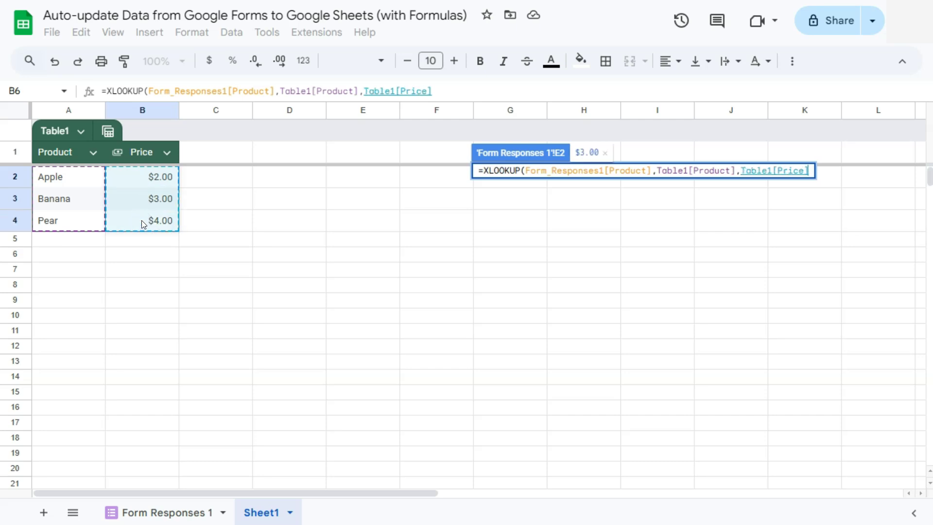
key("Return")
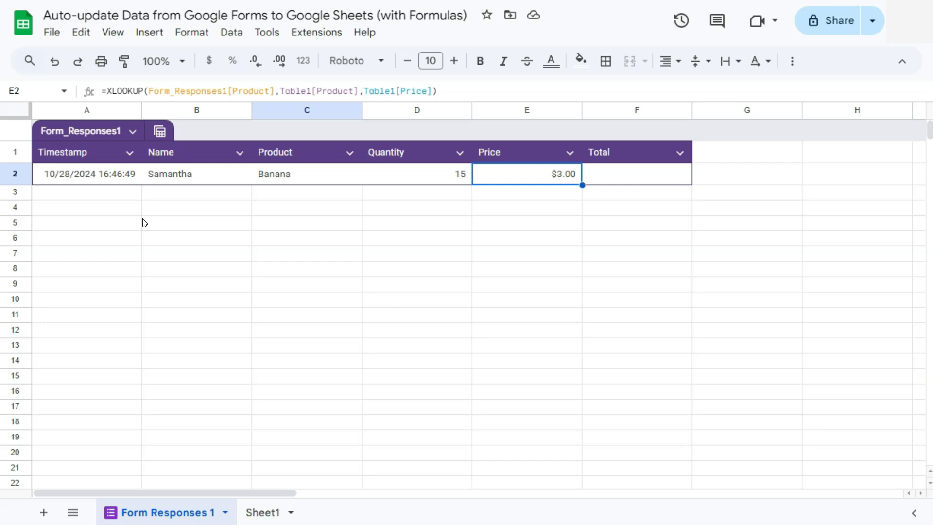
- In F2, enter =Form_Responses1[Quantity]*Form_Responses1[Price], giving $45.00
left_click(617, 177)
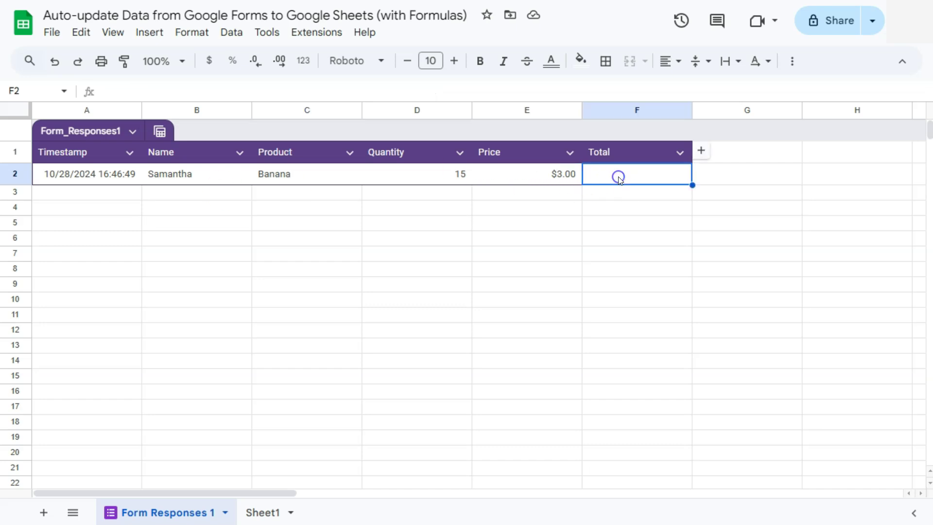
type("=")
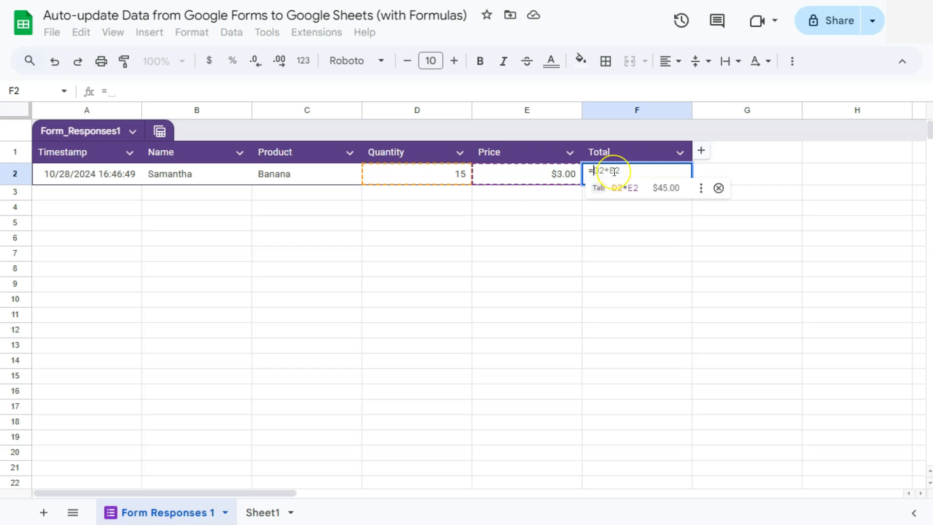
left_click(556, 176)
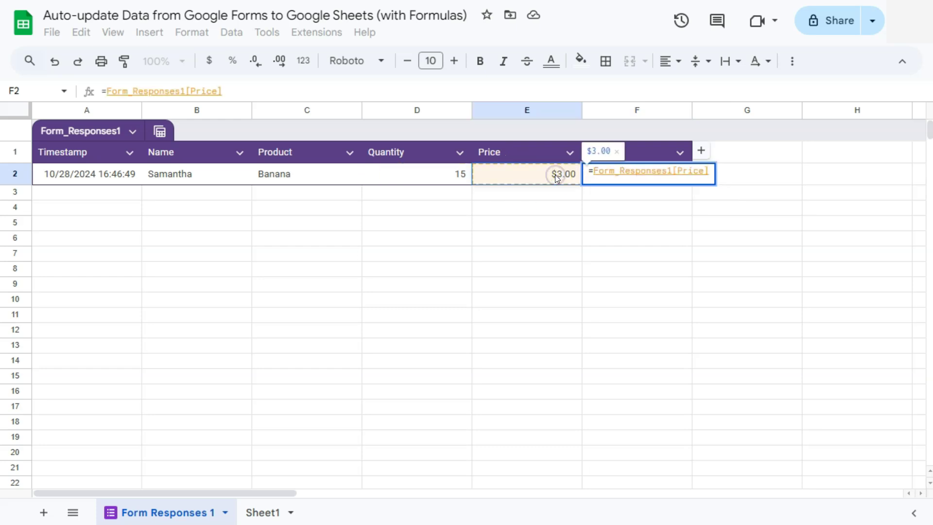
left_click(450, 176)
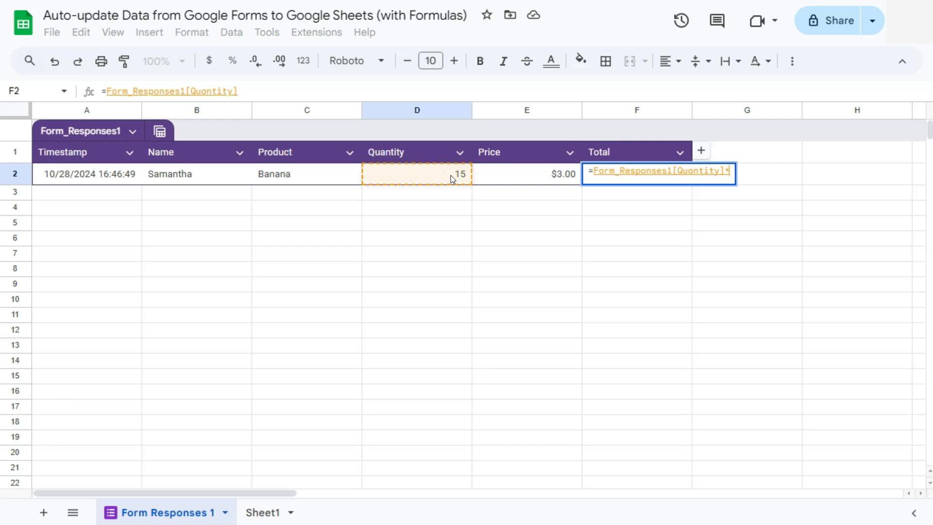
type("*")
left_click(515, 178)
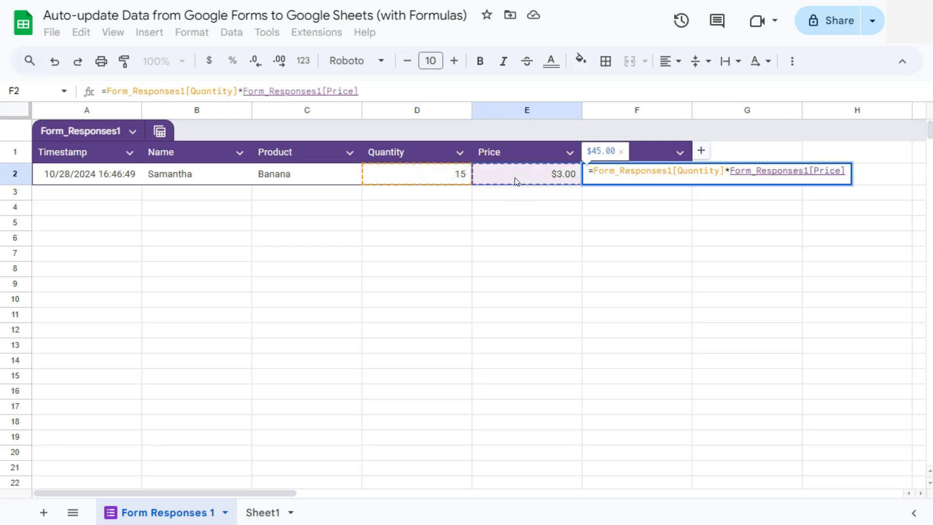
key("Return")
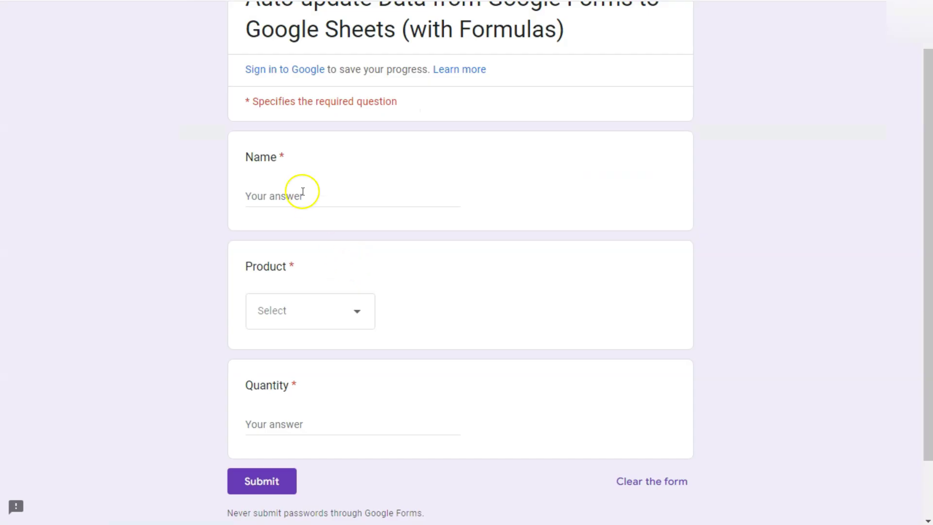
- Fill in a customer name, choose Apple as the product, and enter quantity 20
left_click(301, 191)
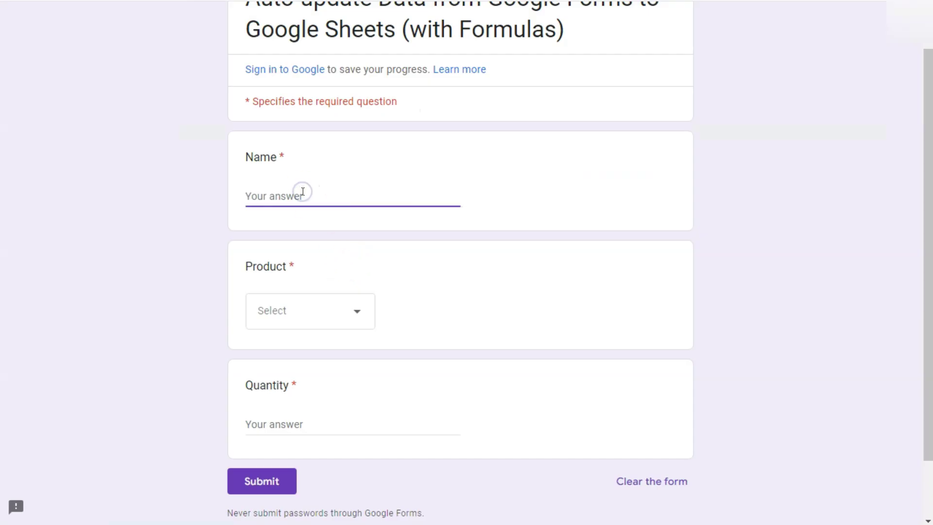
type("John")
left_click(323, 293)
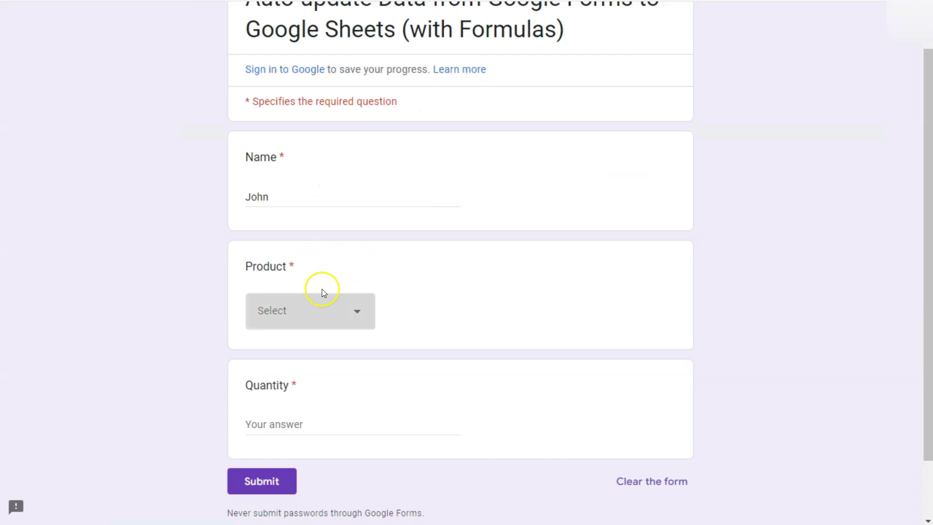
left_click(274, 358)
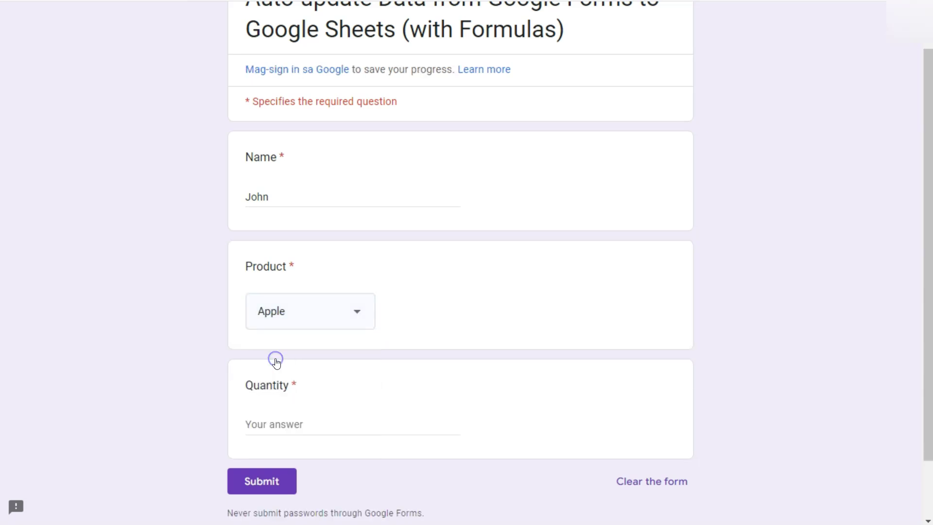
left_click(302, 426)
type("20")
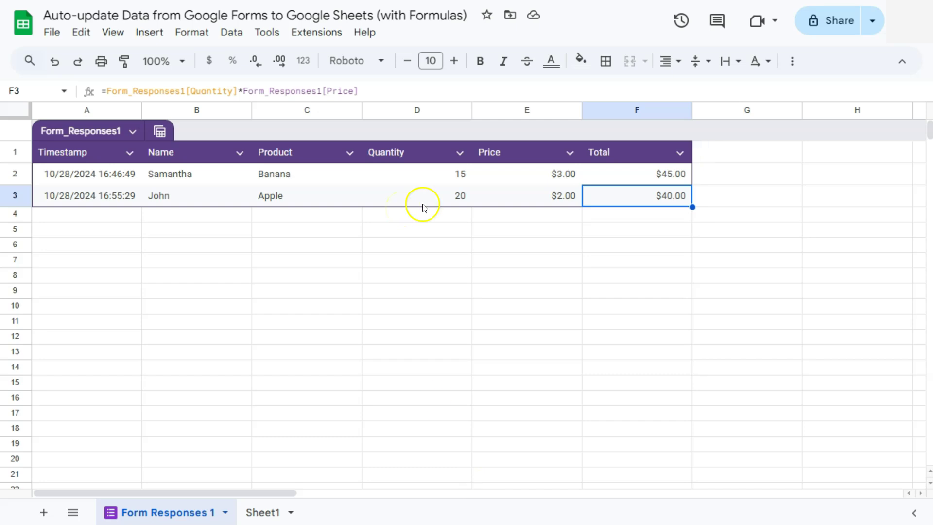
left_click_drag(525, 175, 609, 210)
left_click(608, 211)
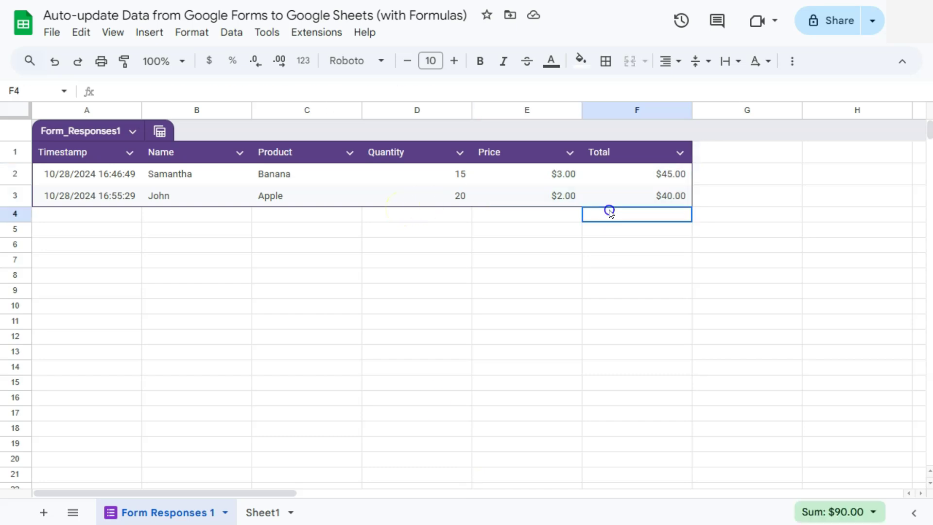
left_click_drag(558, 180, 595, 196)
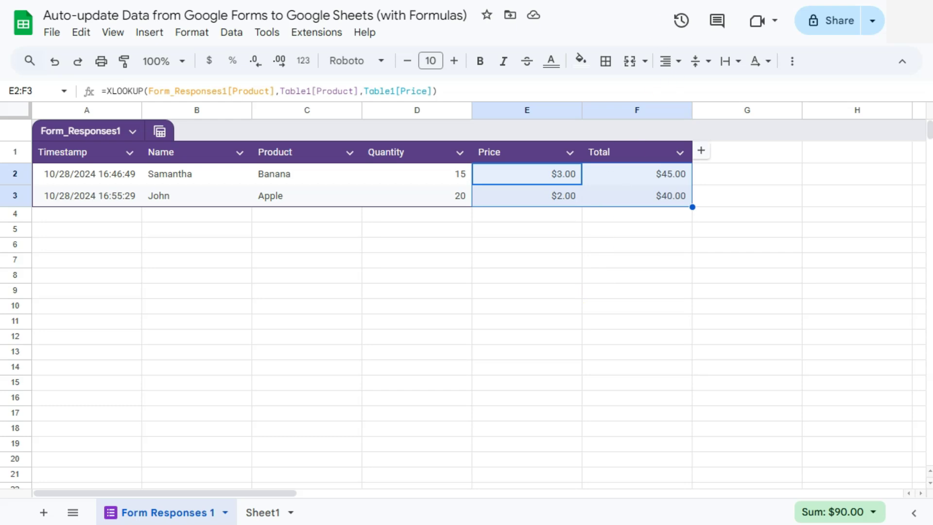
left_click(229, 1)
- Open the linked form's editor through Tools > Manage form > Edit form
left_click(266, 32)
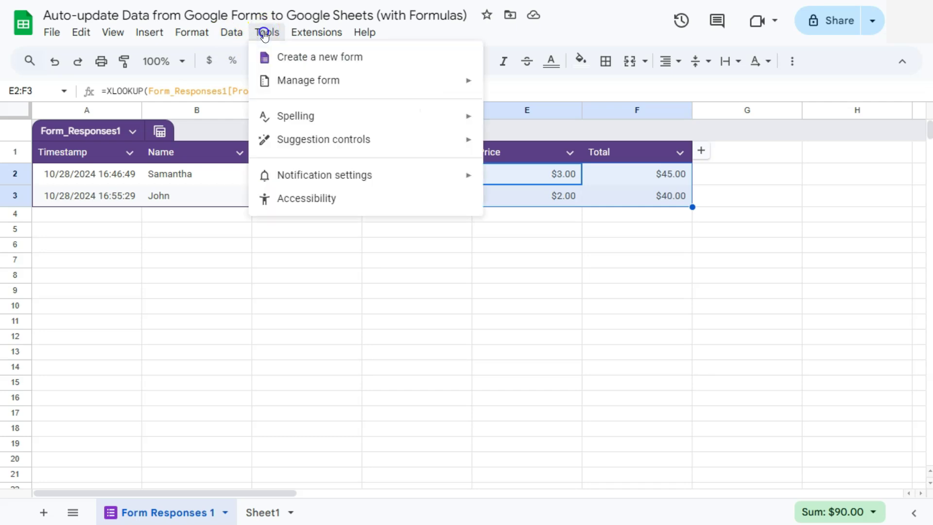
mouse_move(316, 87)
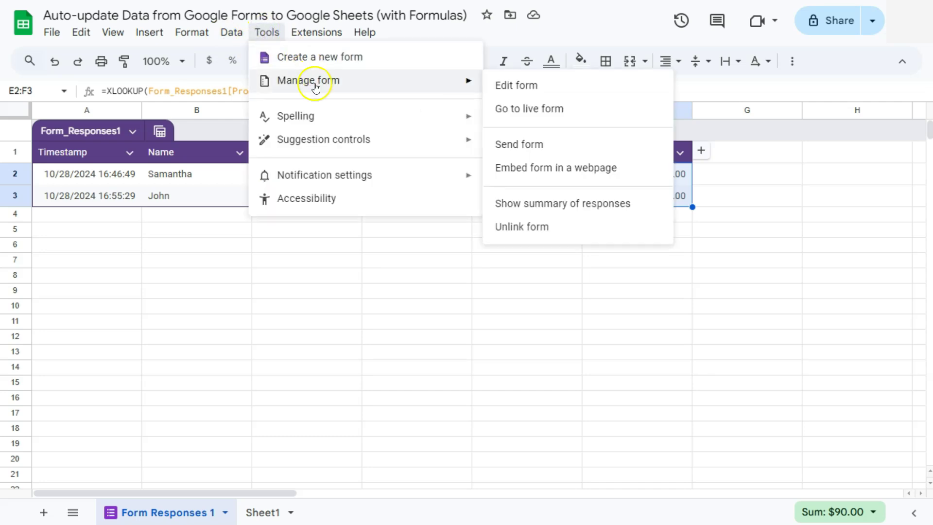
left_click(512, 87)
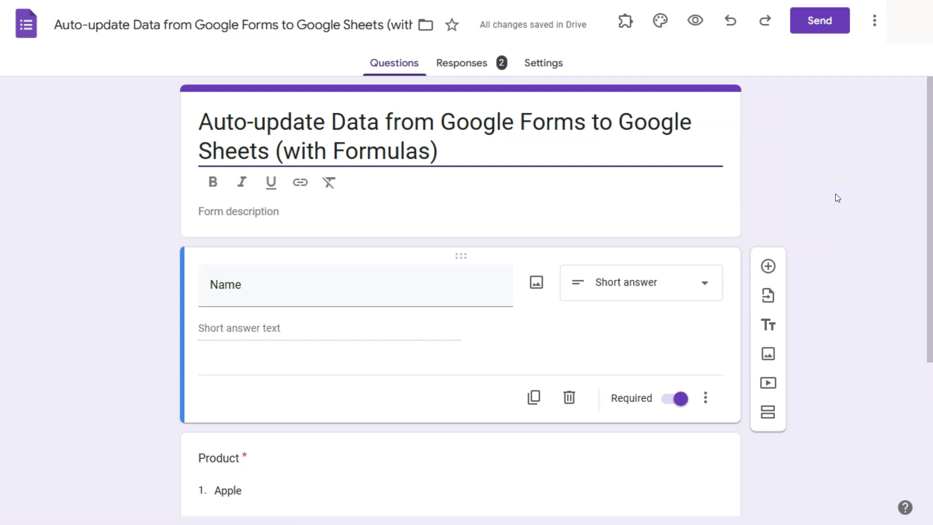
- Add a new paragraph question titled 'Comments' to the form
left_click(768, 266)
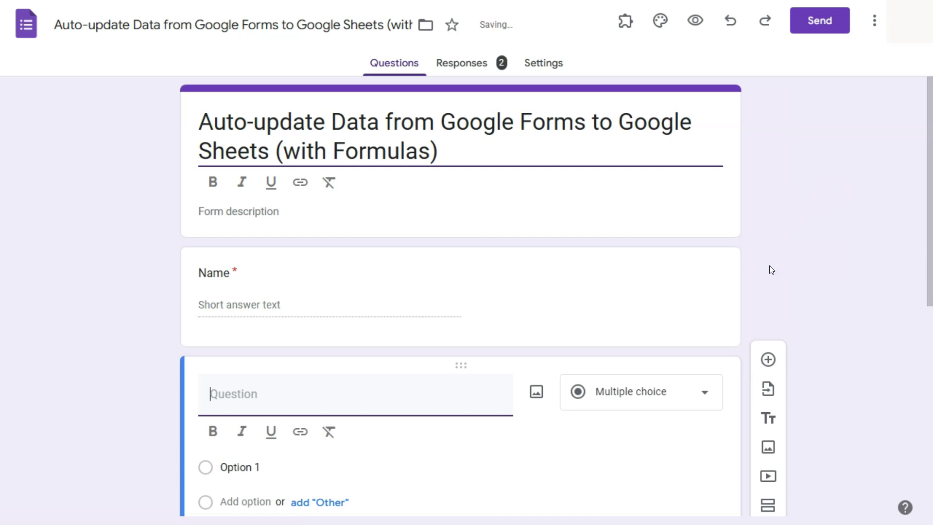
scroll(234, 316, "down", 3)
left_click(240, 257)
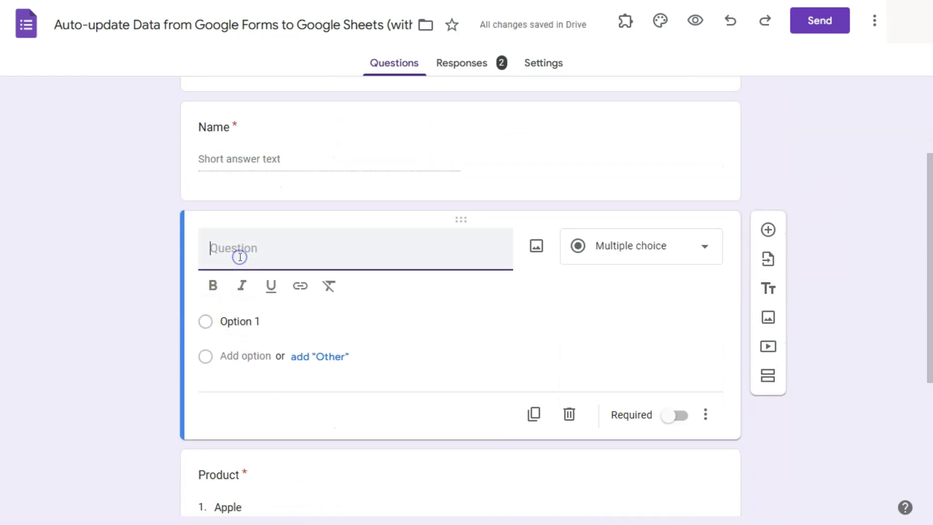
type("Comments")
left_click(265, 248)
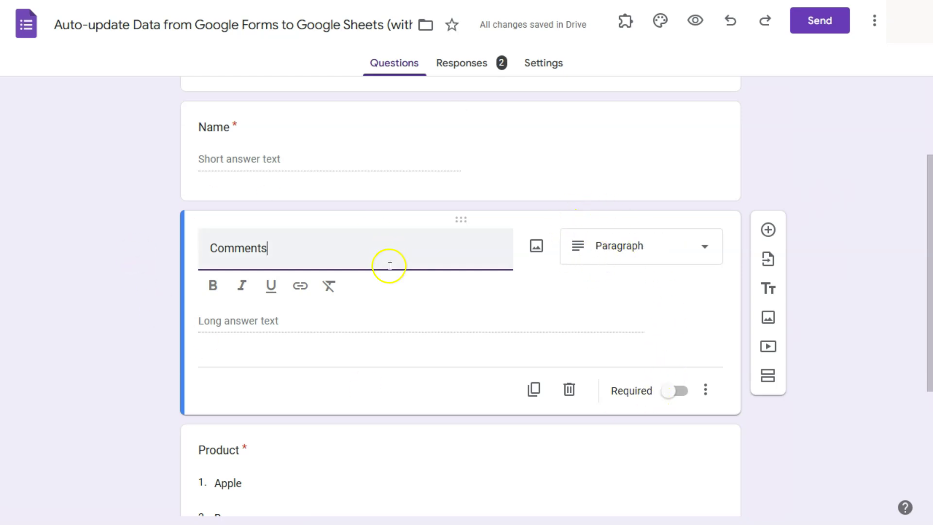
- Move the Comments question below the Quantity question
scroll(797, 259, "up", 3)
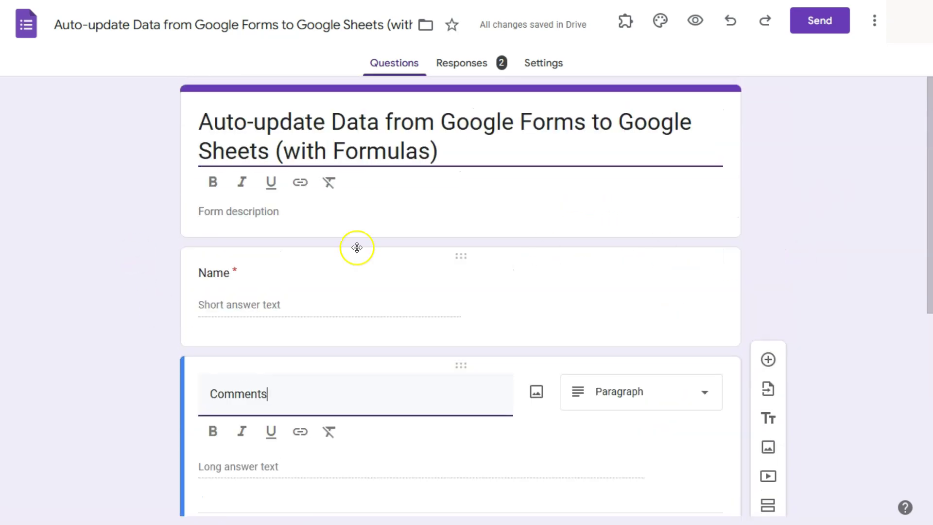
scroll(232, 260, "down", 2)
scroll(270, 356, "down", 5)
scroll(276, 355, "up", 4)
scroll(275, 358, "down", 6)
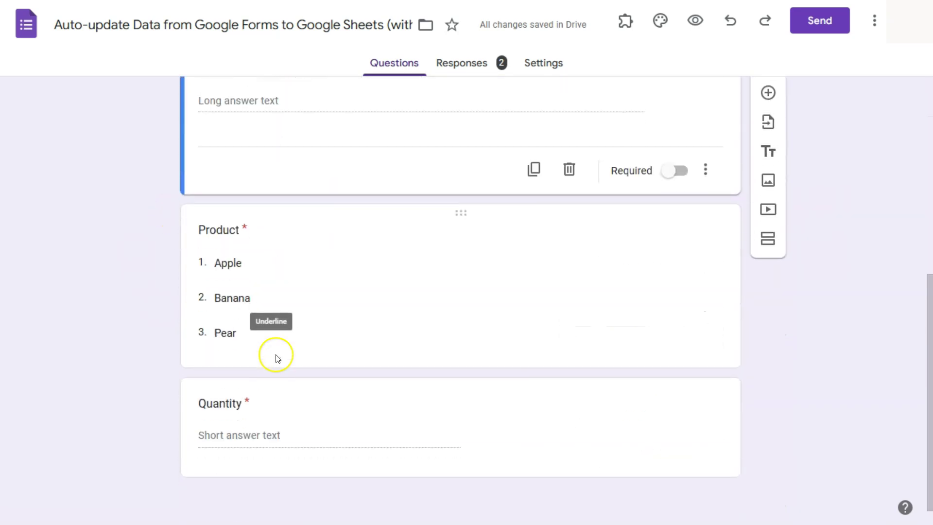
scroll(271, 354, "up", 6)
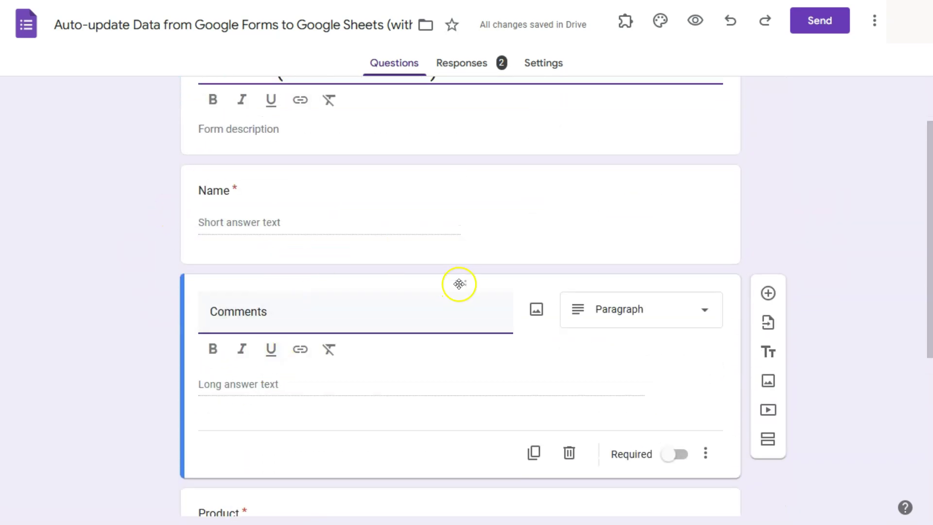
left_click_drag(458, 283, 457, 309)
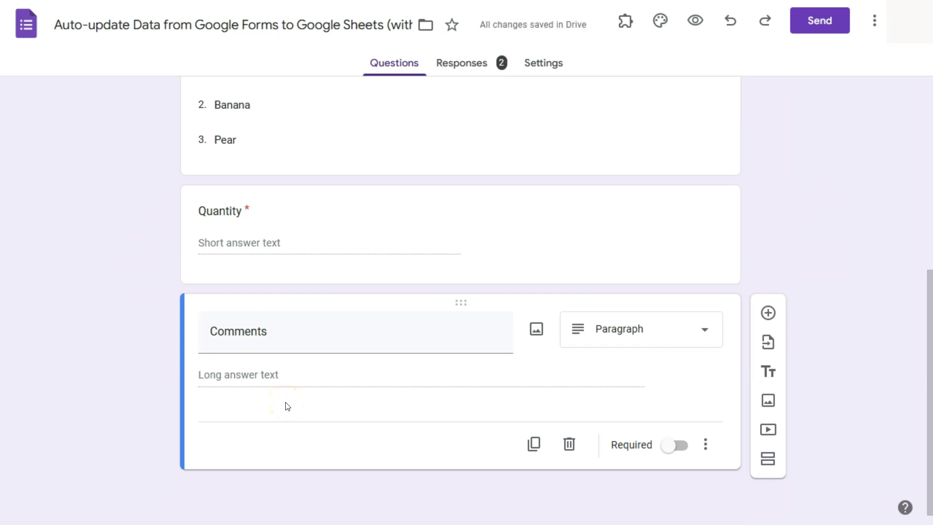
- Start another form response and enter the customer's name
left_click(316, 381)
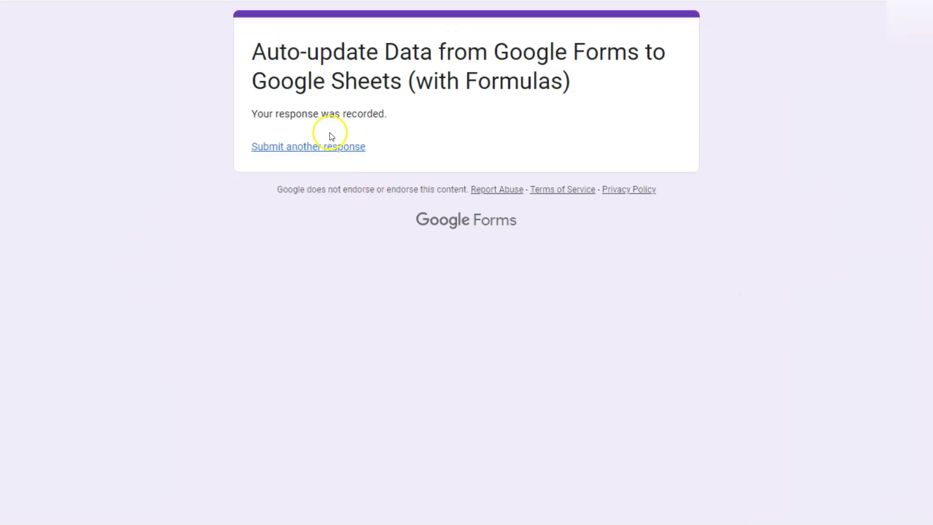
left_click(326, 145)
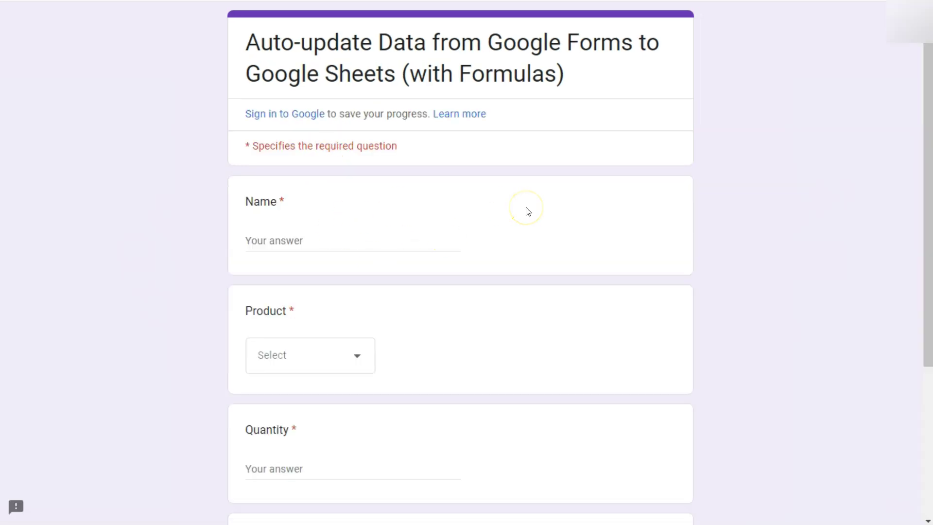
scroll(531, 203, "down", 5)
scroll(531, 204, "up", 4)
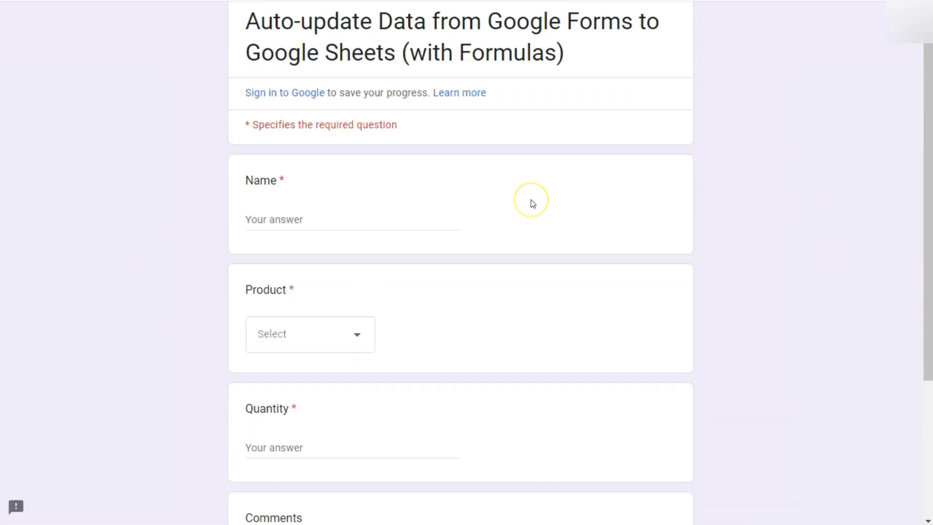
scroll(531, 203, "down", 3)
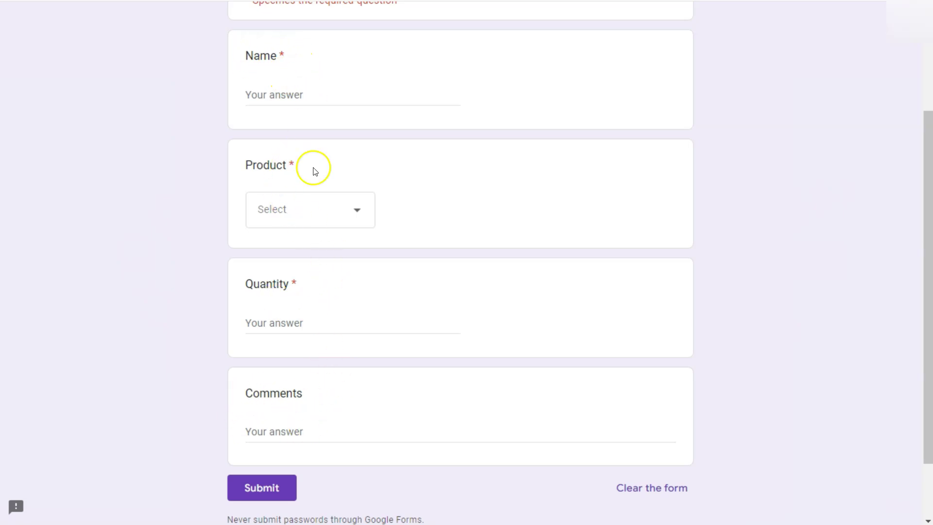
left_click(296, 91)
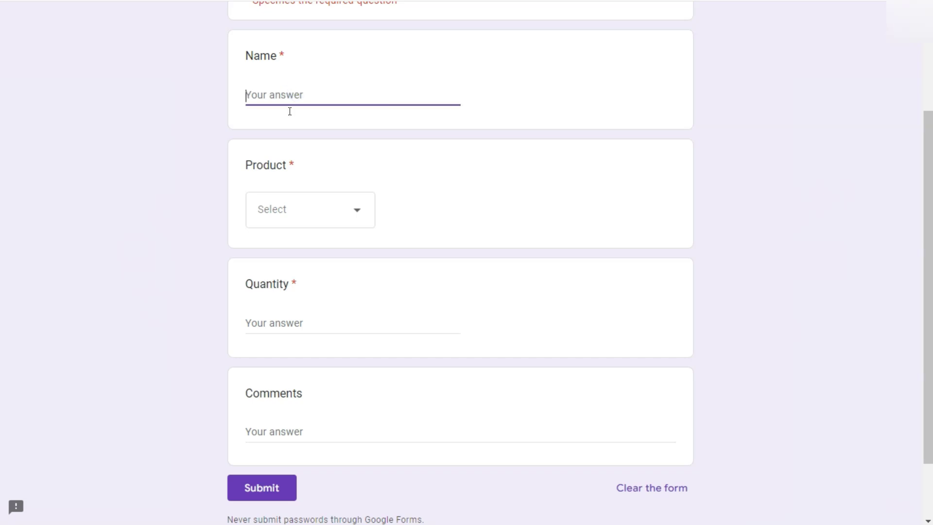
type("Marie")
- Choose Pear, quantity 5, comment 'Pick the best ones.', and submit the response
key("Tab")
key("Down")
left_click(281, 321)
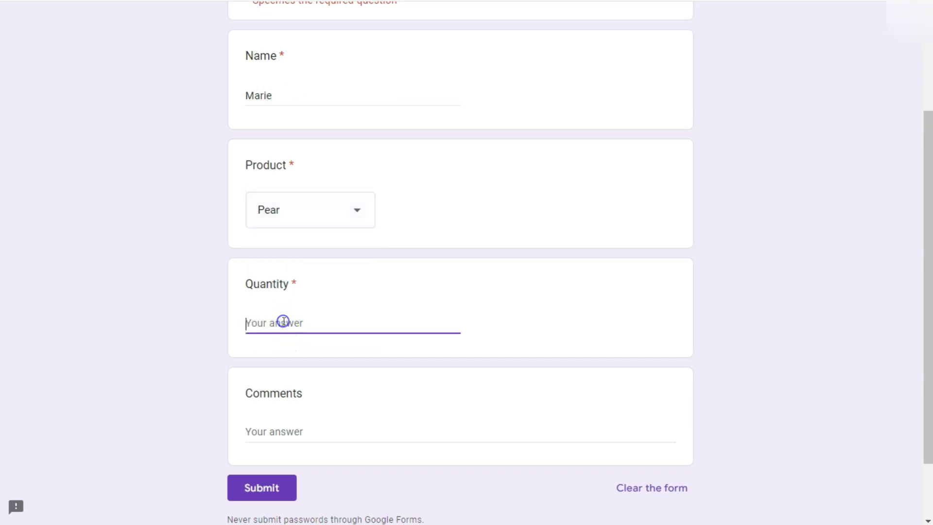
left_click(284, 322)
type("5")
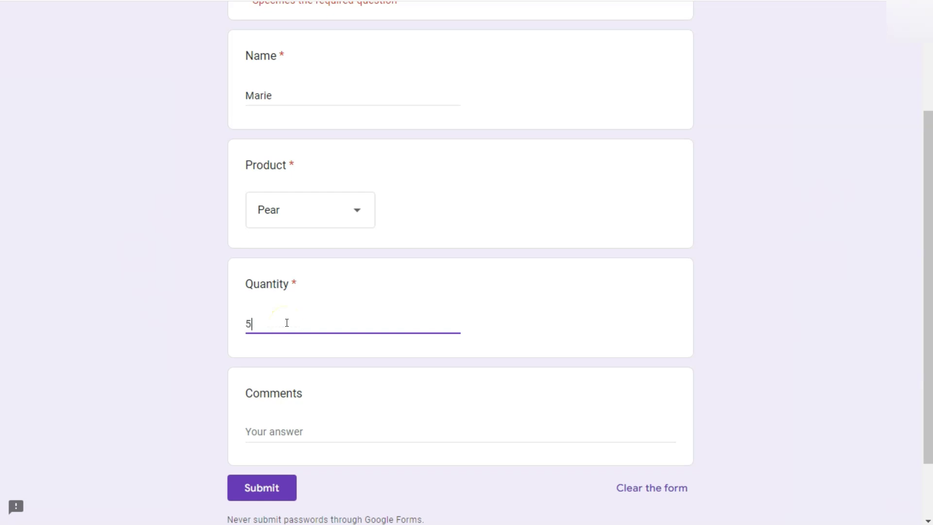
left_click(291, 433)
type("Pick ")
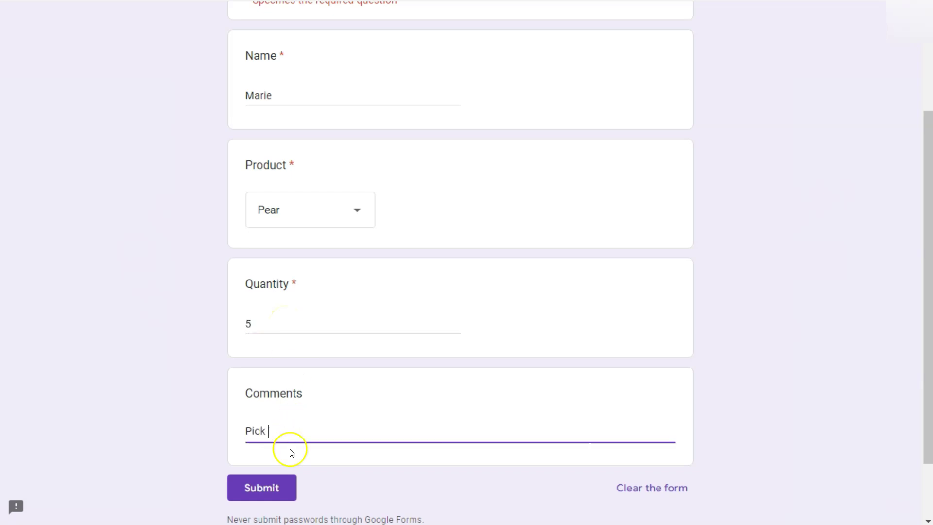
type("the best ones.")
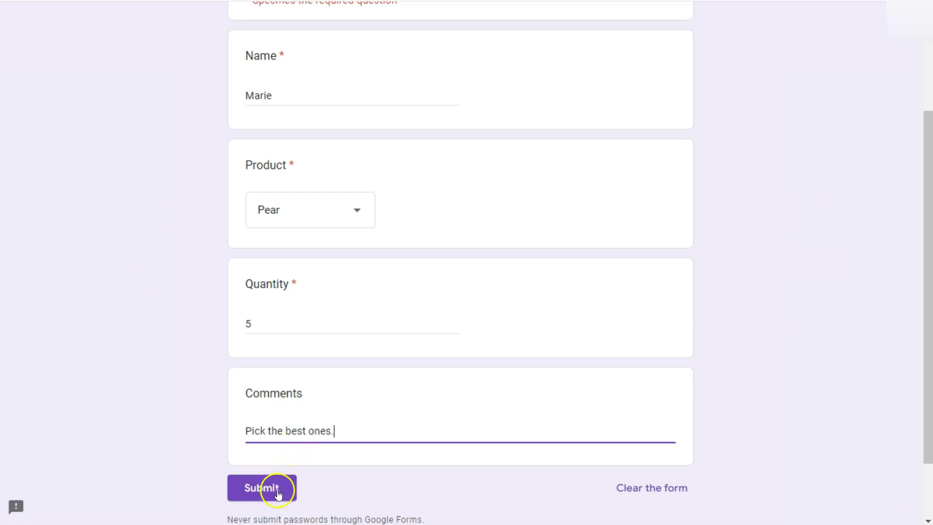
left_click(278, 496)
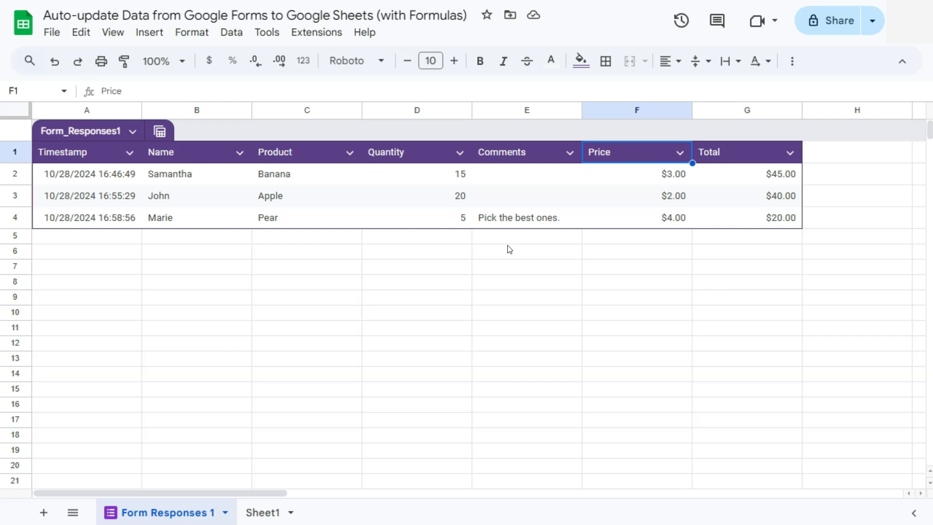
- Inspect the first row's Price XLOOKUP and Total multiplication formulas, then select the Comments header
left_click(637, 175)
double_click(637, 175)
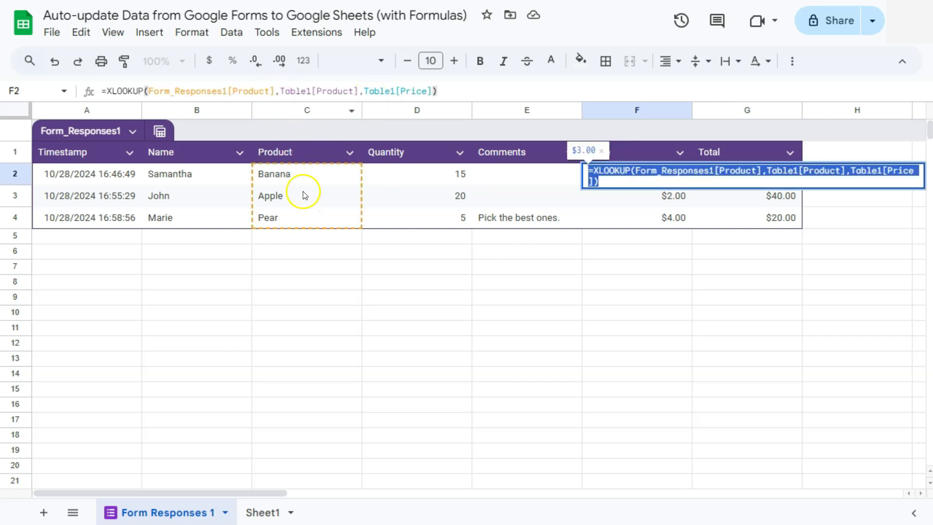
double_click(766, 175)
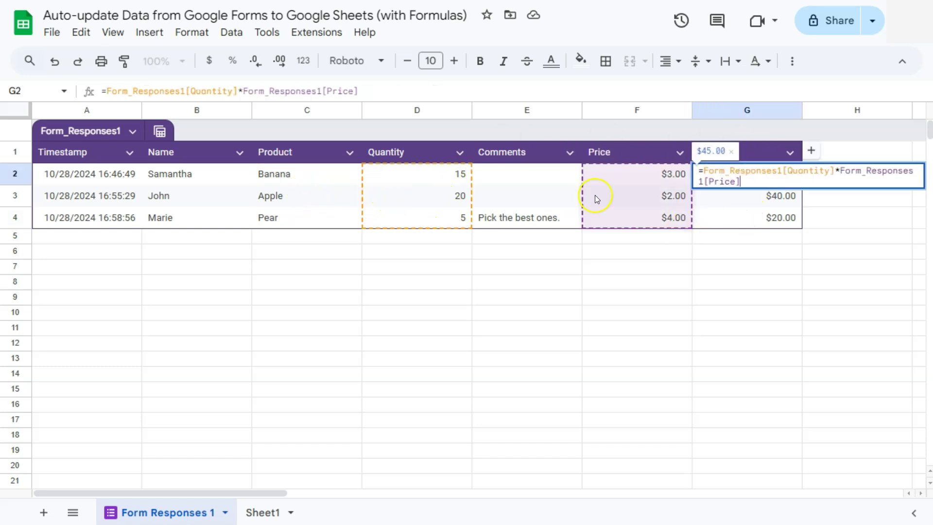
left_click(524, 154)
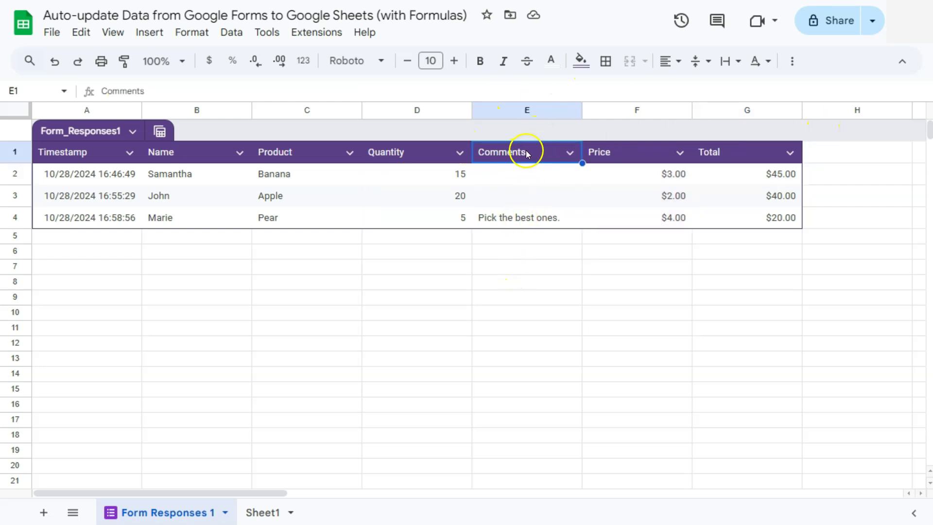
- Drag the Comments column (E) to the right of the Total column
left_click(507, 108)
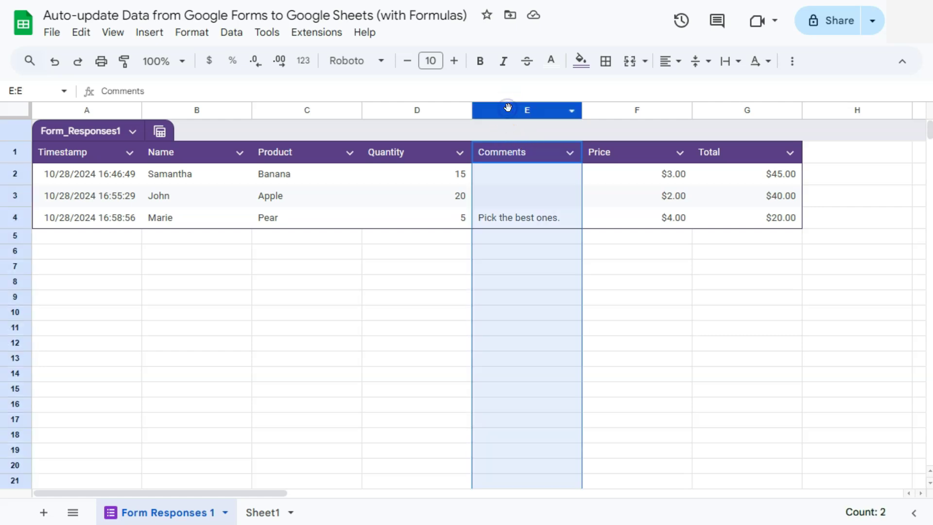
left_click_drag(506, 108, 333, 115)
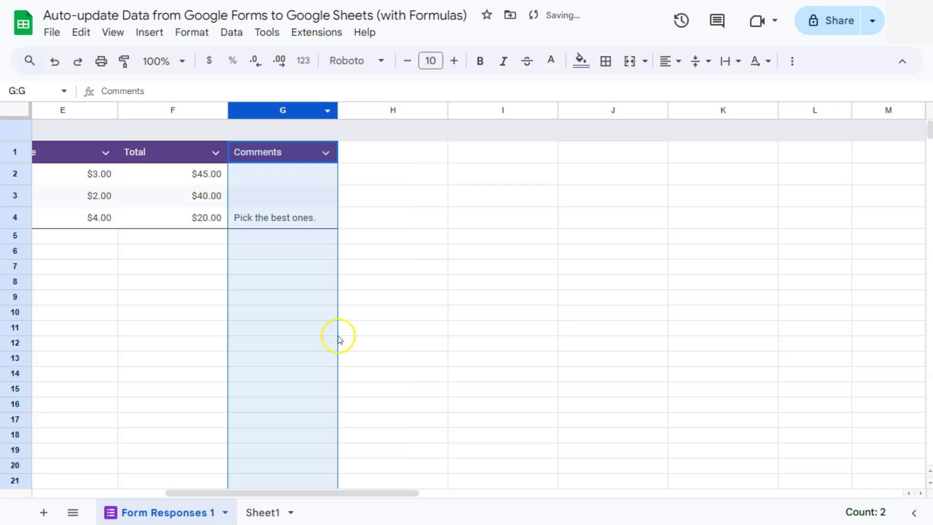
left_click_drag(333, 492, 144, 492)
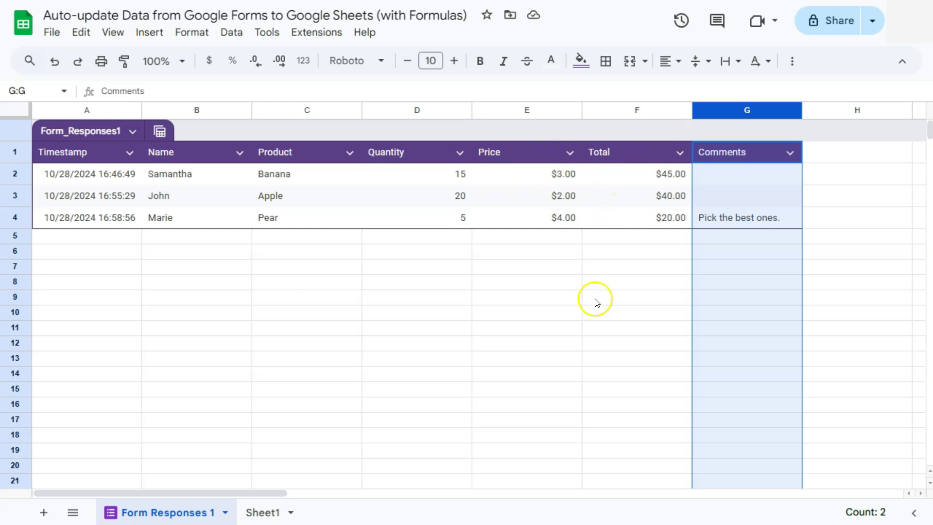
left_click(599, 250)
left_click(599, 234)
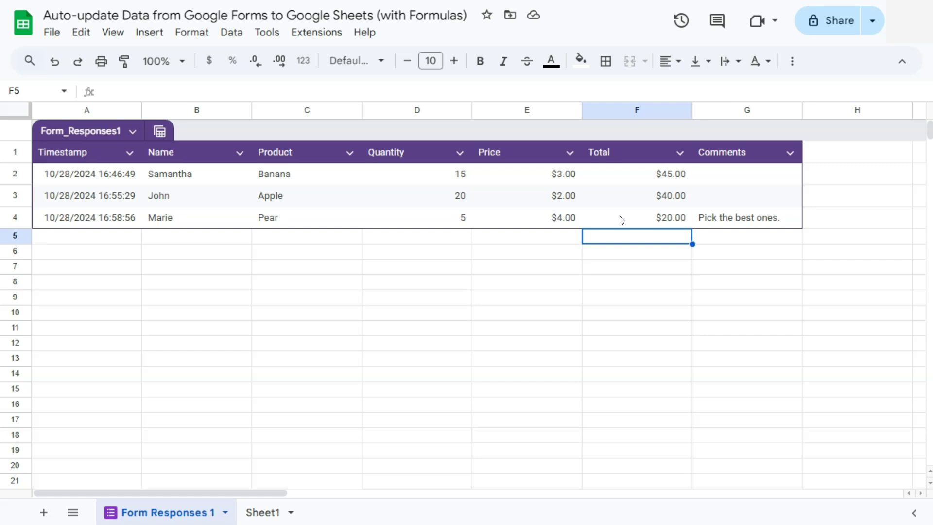
double_click(559, 173)
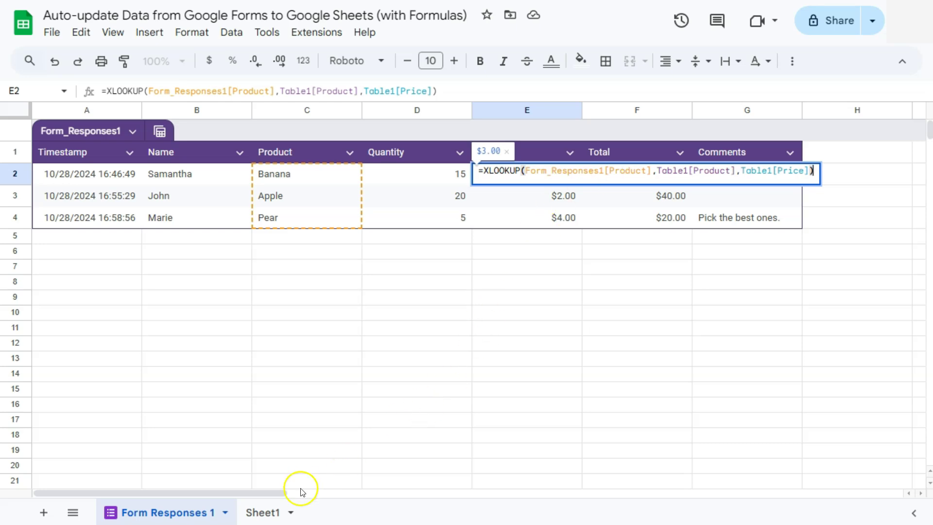
left_click(665, 219)
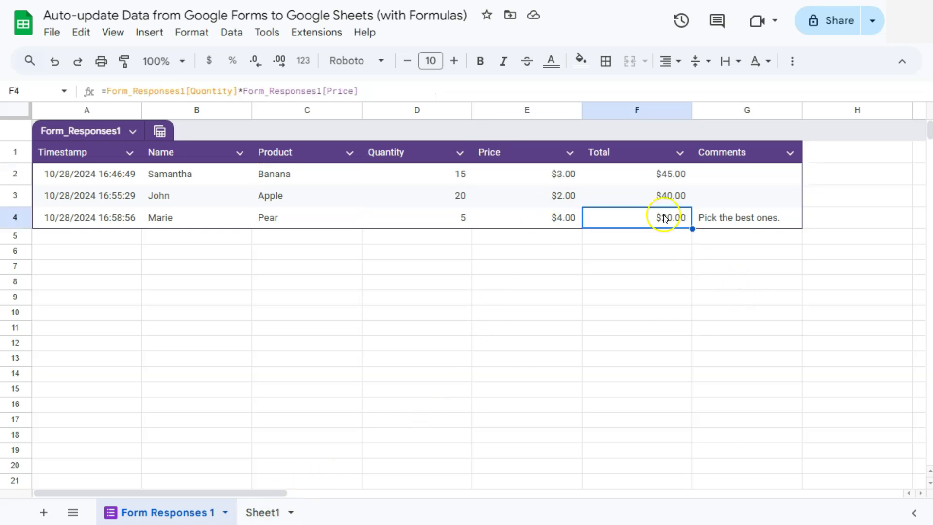
left_click(12, 151)
- Insert a row above the table and enter the label 'GRAND TOTAL:' in D1
right_click(12, 150)
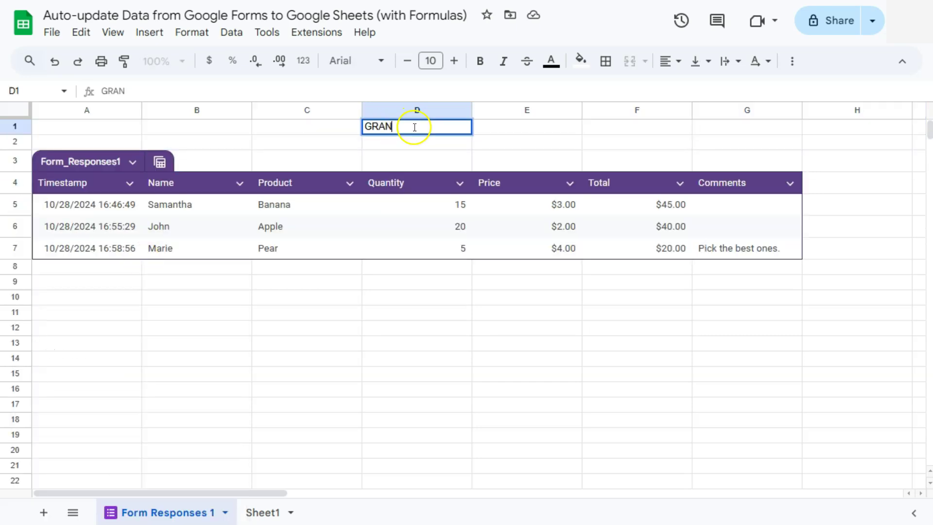
type("D TOTAL:")
key("Tab")
- Enter a =Sum formula in E1 over the Total column, giving $105.00
left_click(518, 131)
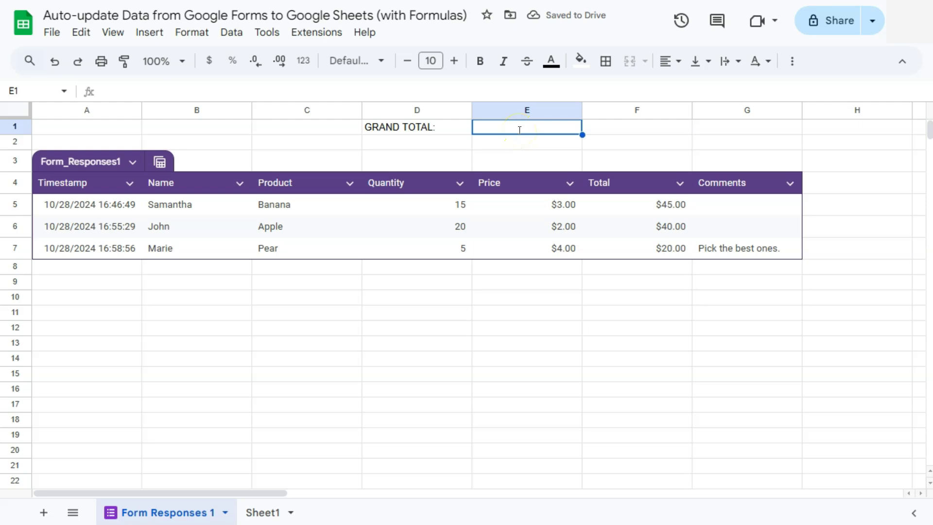
type("=Sum")
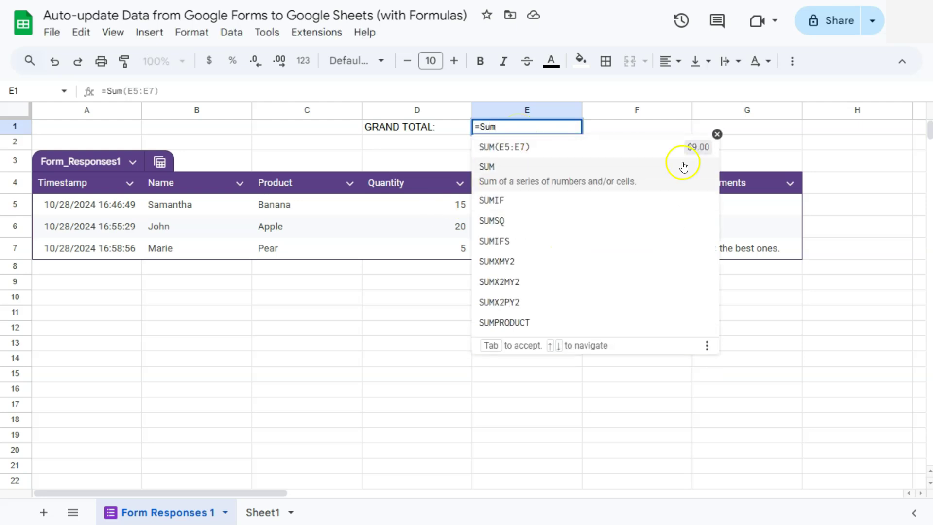
left_click(717, 134)
type("(")
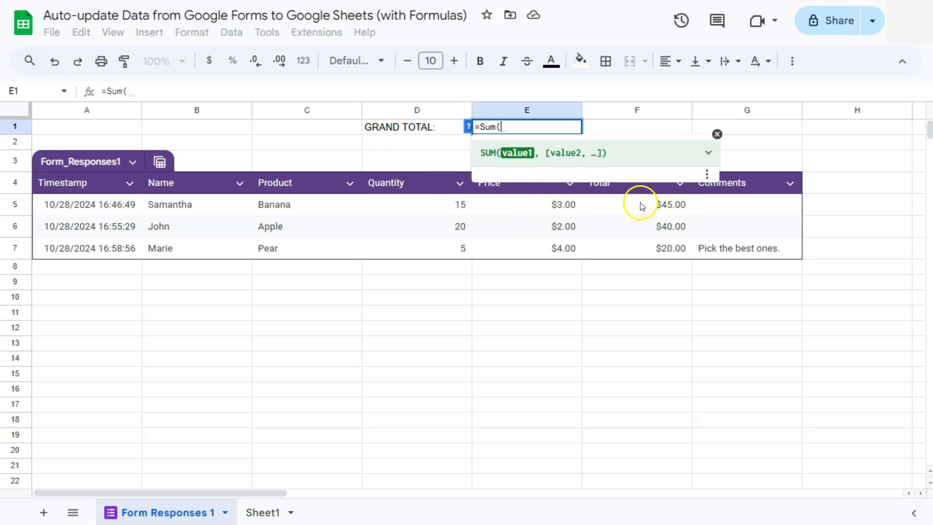
left_click_drag(642, 206, 645, 250)
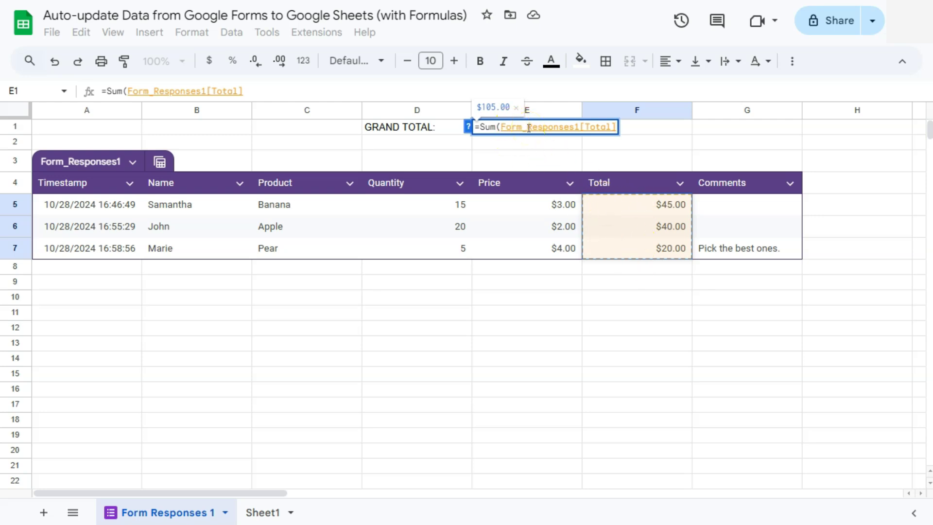
key("Return")
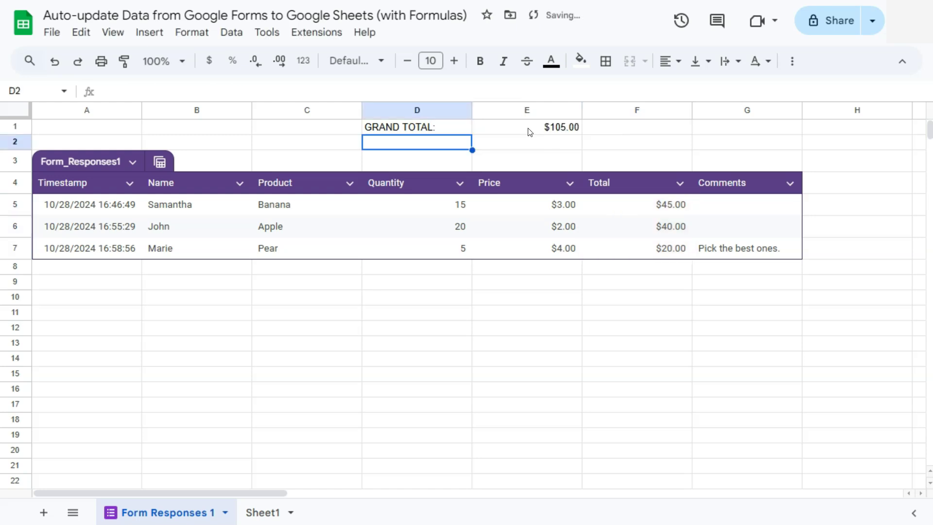
left_click(536, 132)
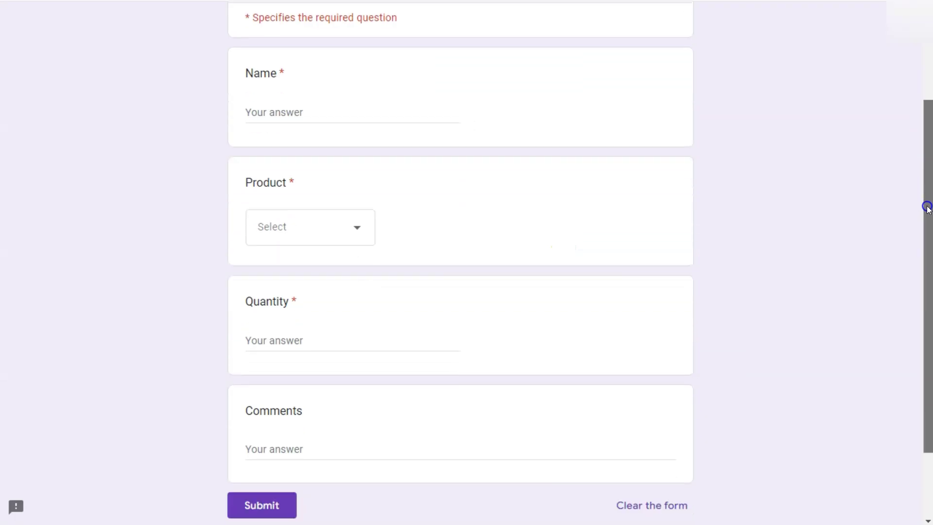
- Submit a response with a customer name, Banana, quantity 20 and comment 'Keep them fresh.'
left_click(284, 113)
type("Miguel")
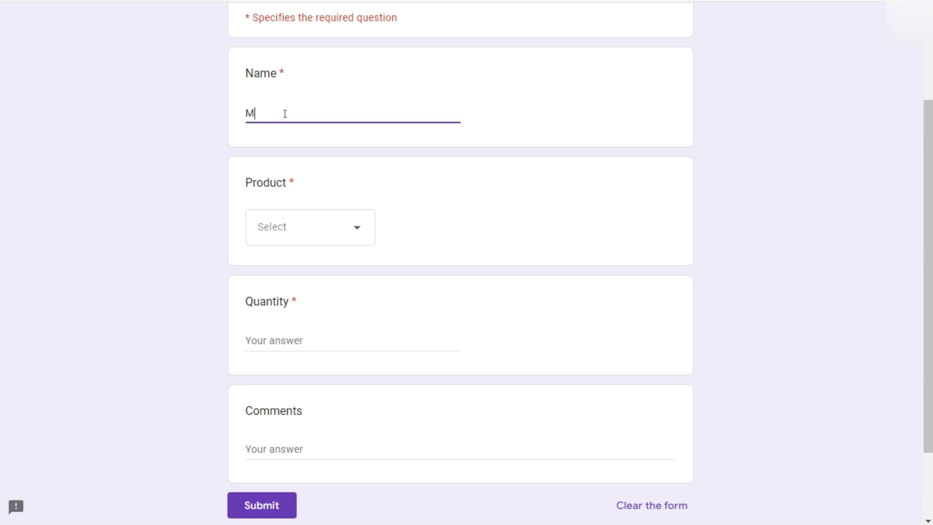
key("Tab")
key("Down")
left_click(292, 345)
type("20")
left_click(284, 451)
type("Keep them fresh.")
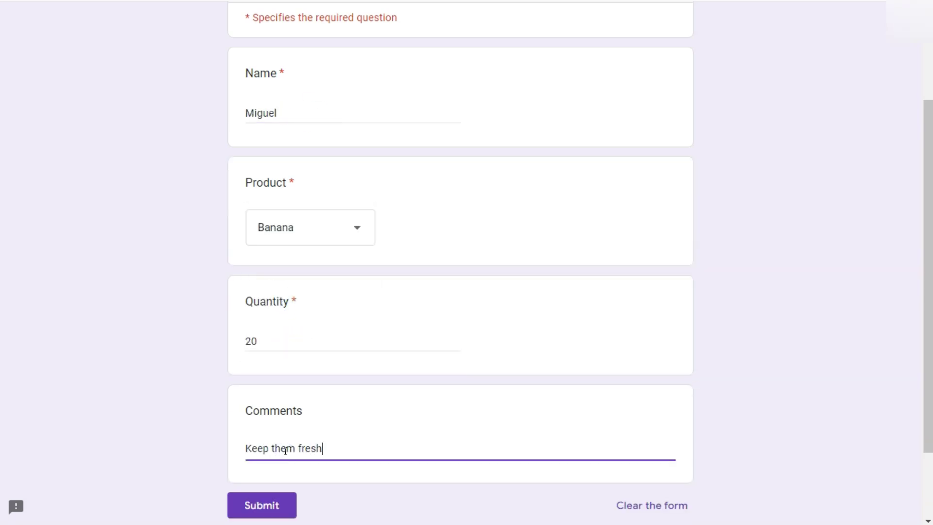
left_click(269, 503)
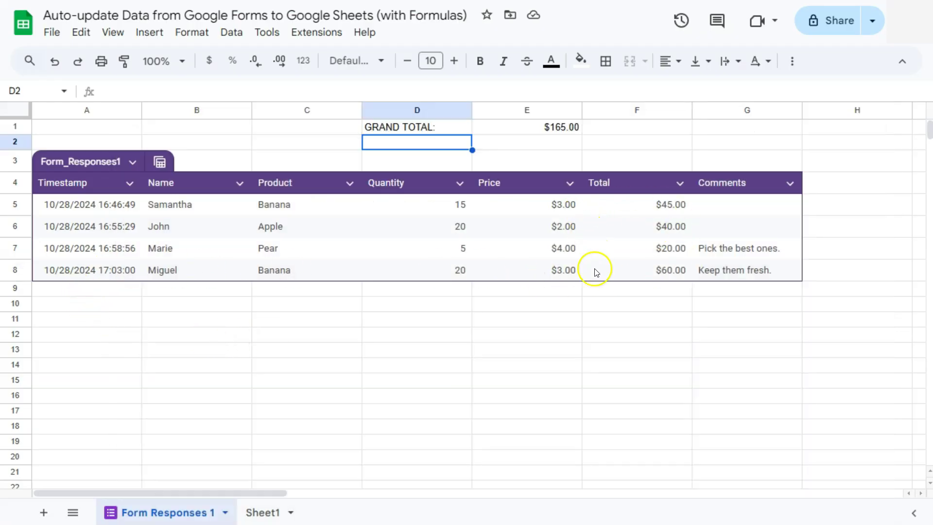
- Check that E1 holds =Sum(Form_Responses1[Total]), now showing $165.00
left_click(546, 126)
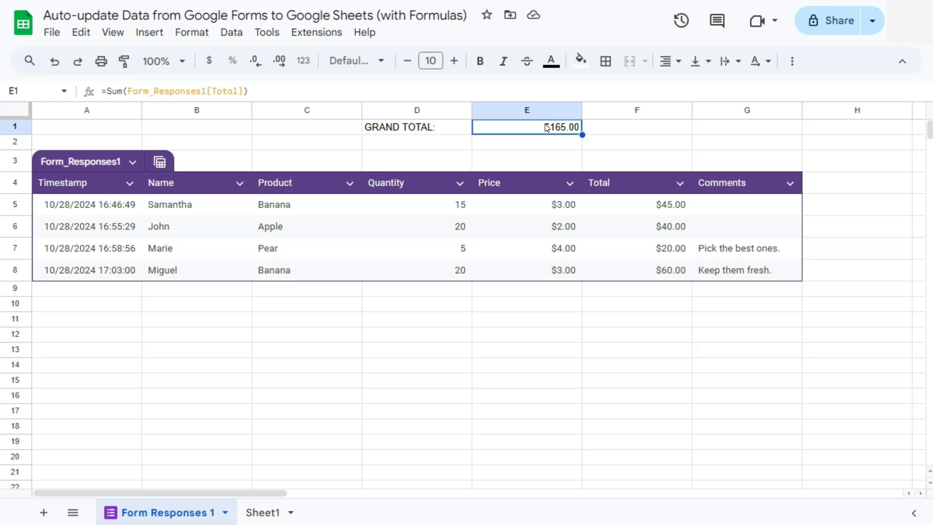
left_click(550, 140)
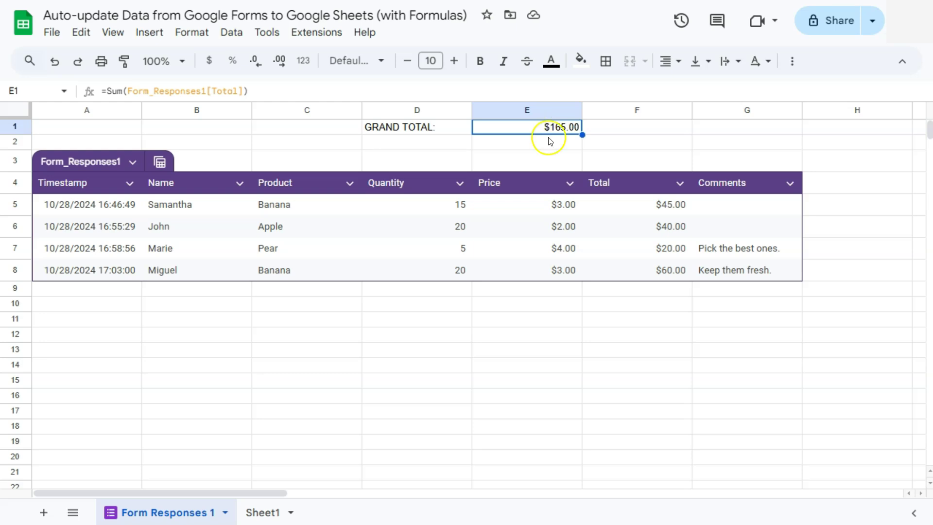